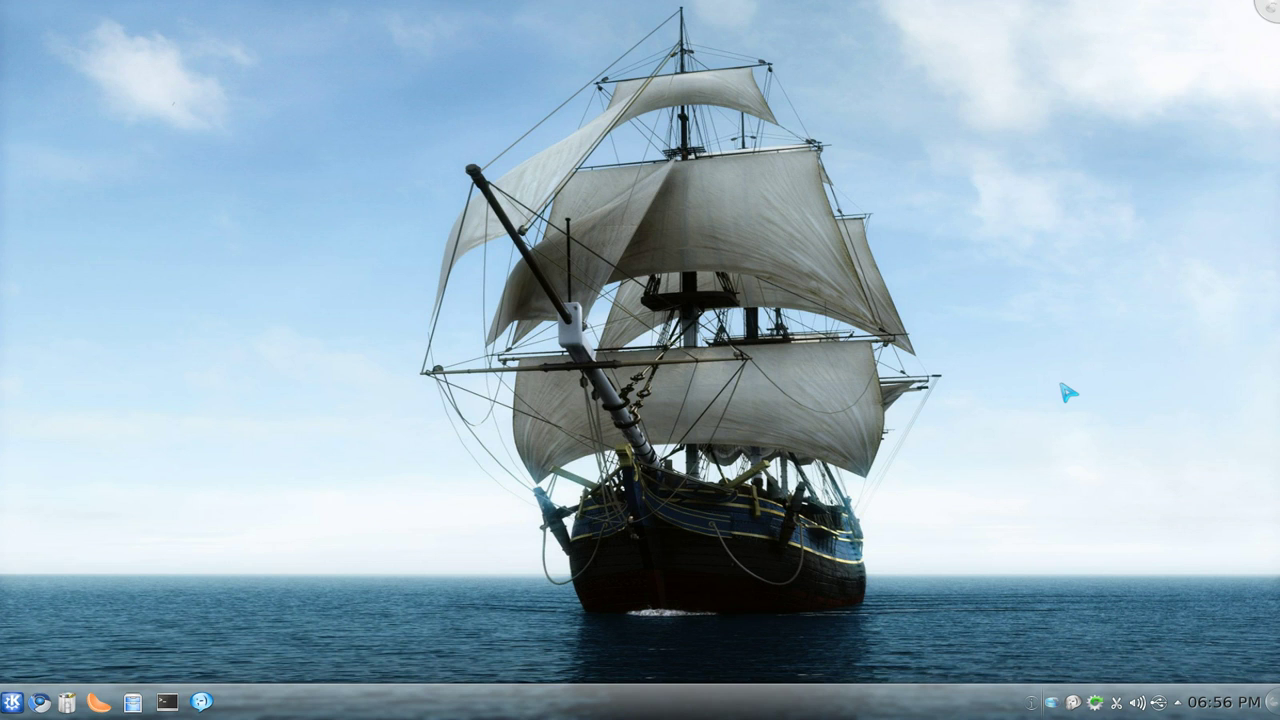
Step: Launch System Settings by searching 'sett' in the quick launcher
key(alt+F2)
text(sett)
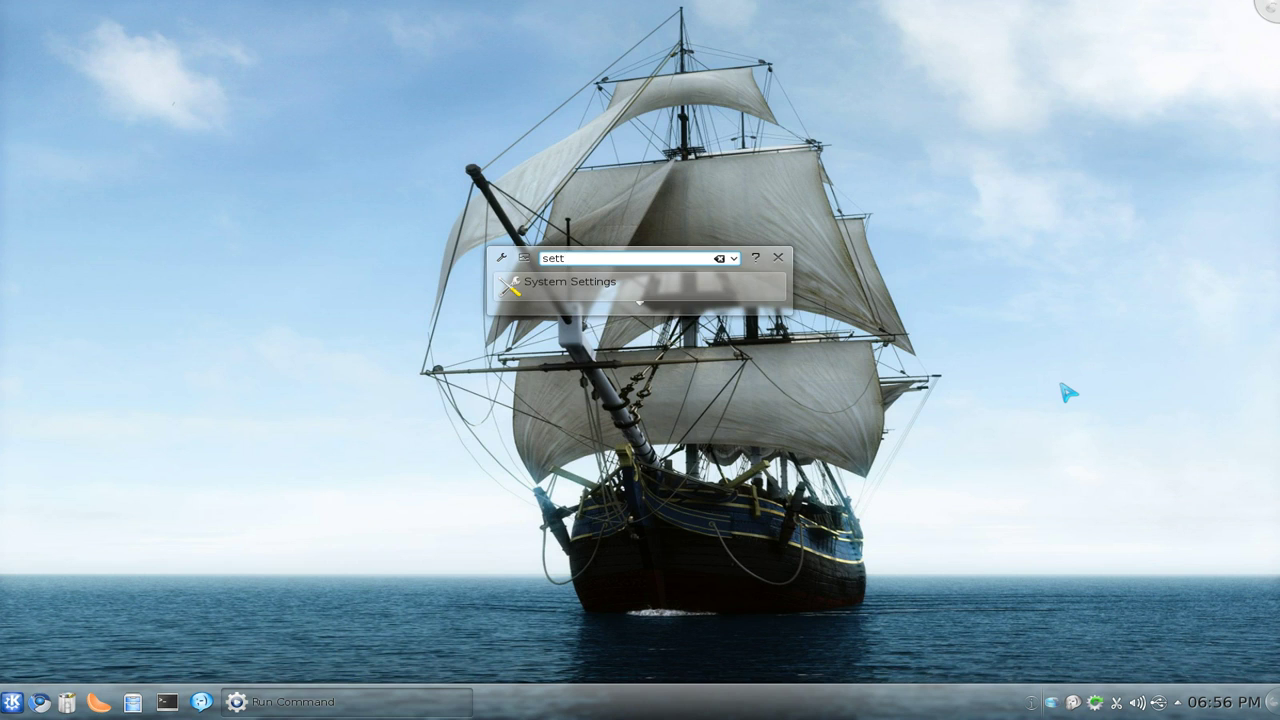
key(Return)
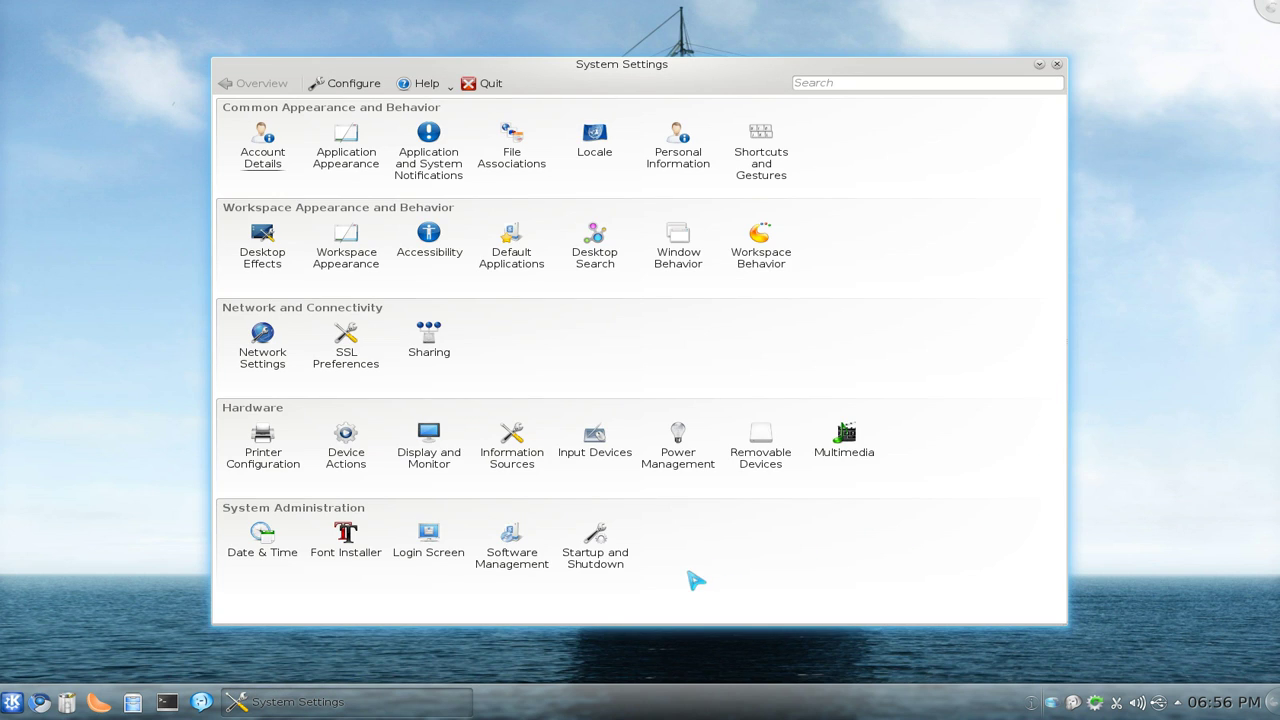
Step: Open the Startup and Shutdown group and its GRUB2 Bootloader module
mouse_move(598, 566)
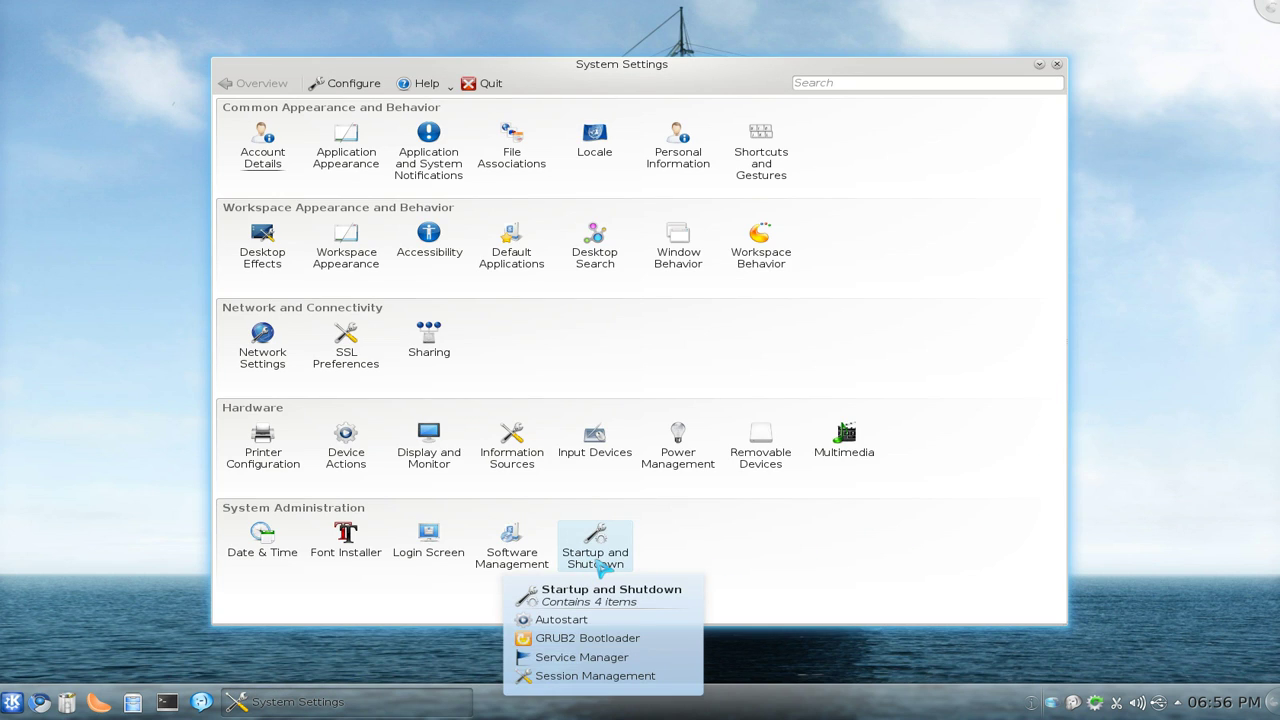
click(613, 561)
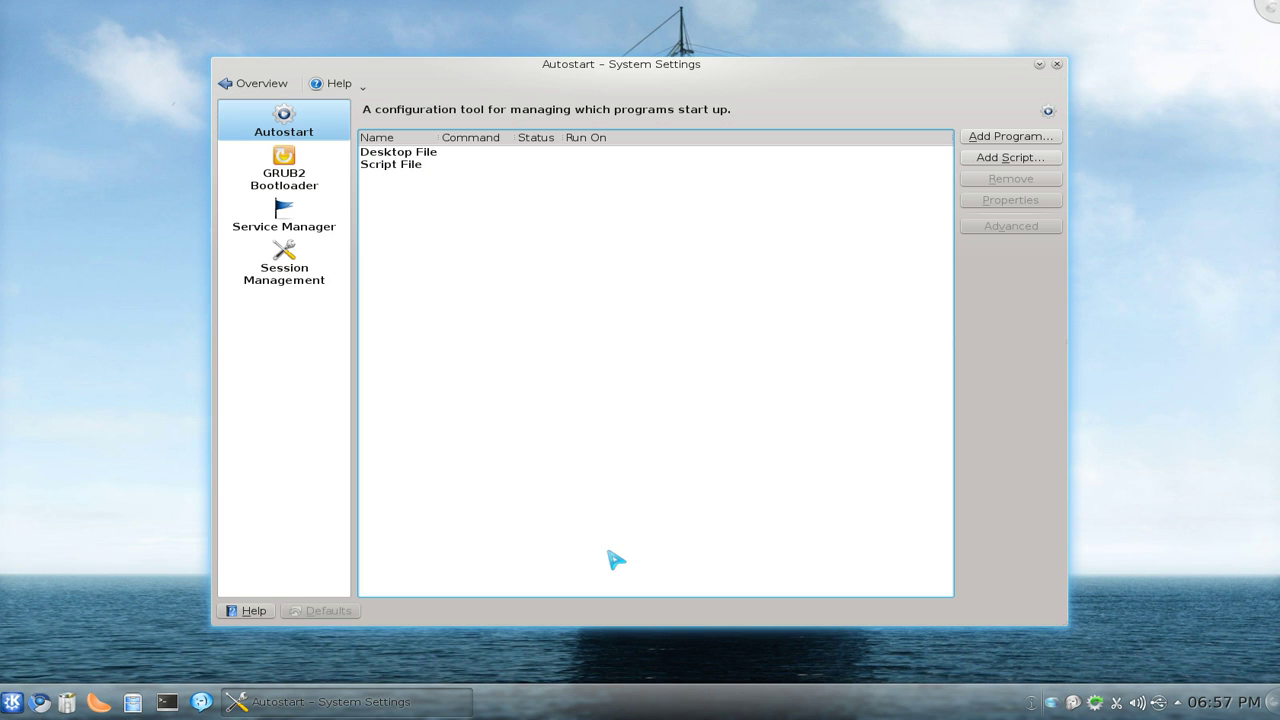
click(296, 186)
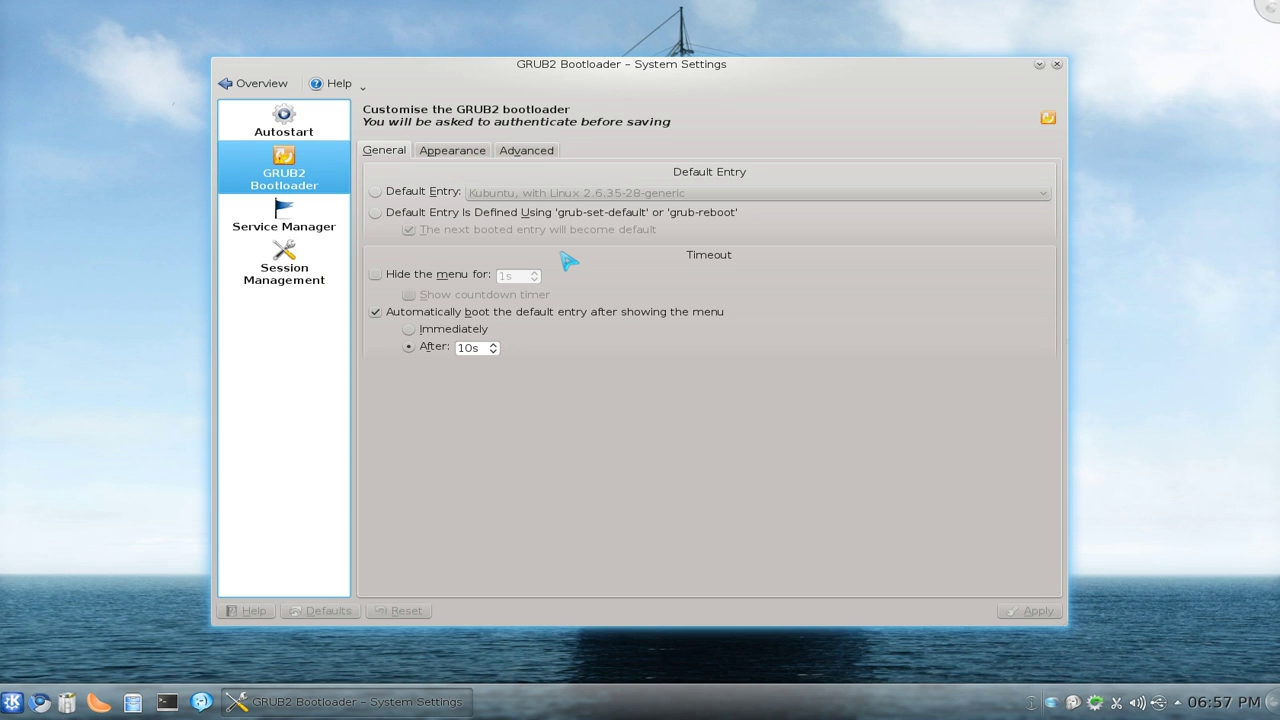
Step: Make grub-set-default or grub-reboot define GRUB2's default entry, leaving the entry list unchanged
click(377, 193)
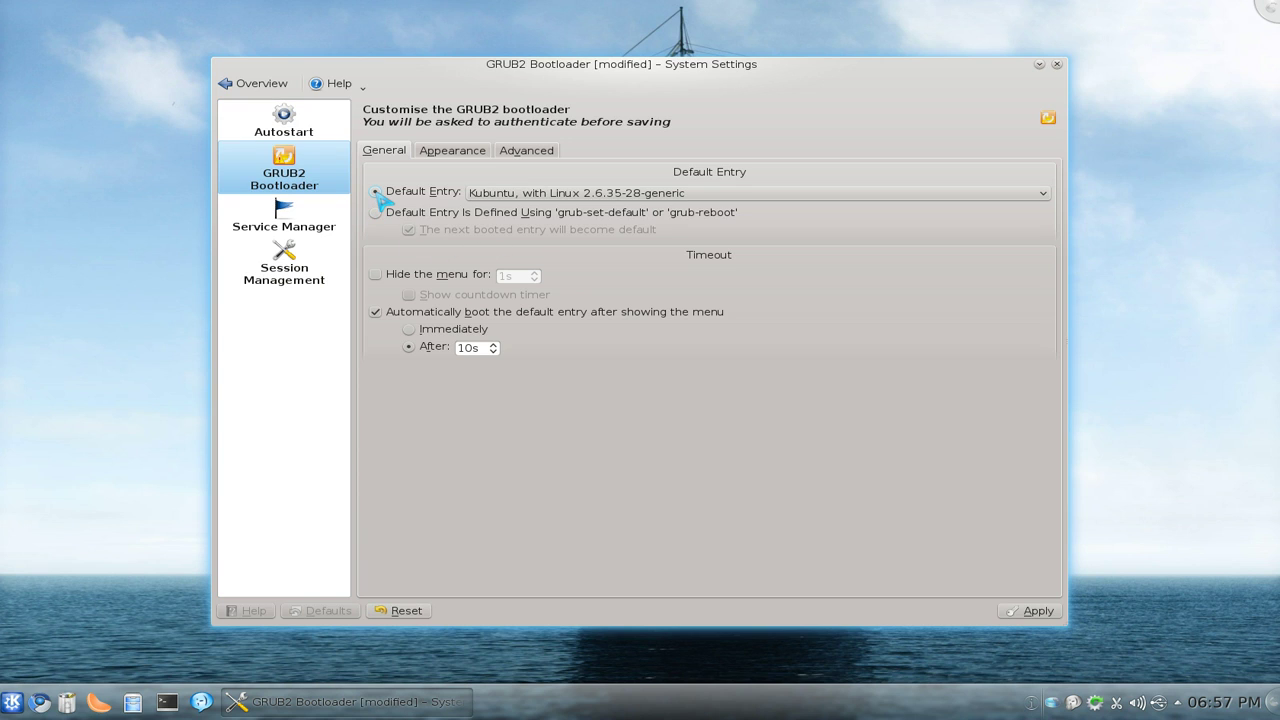
click(541, 195)
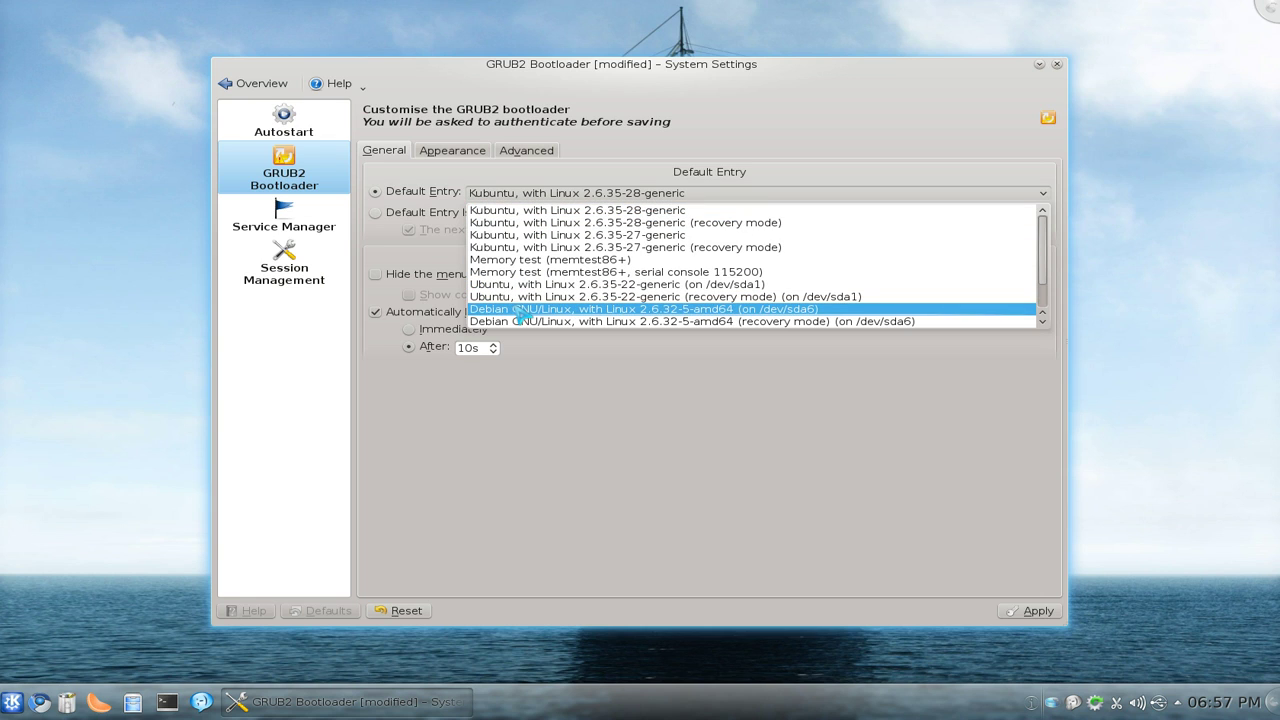
click(718, 446)
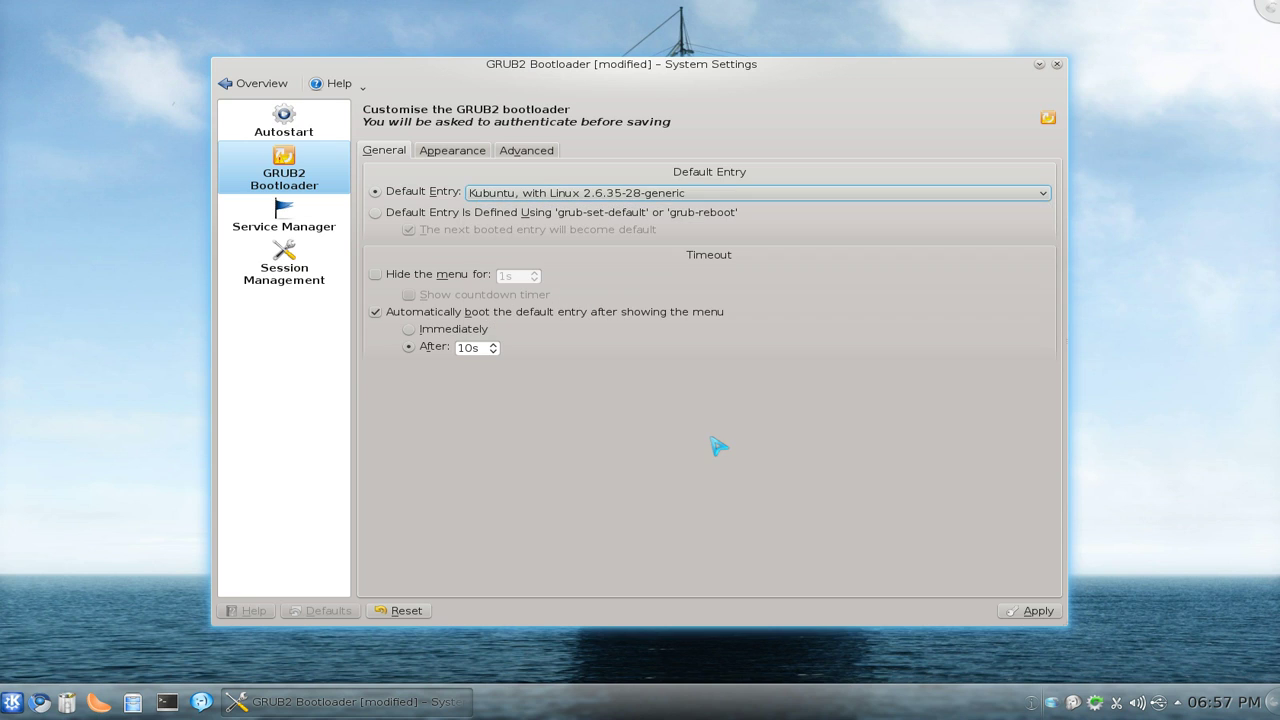
click(376, 213)
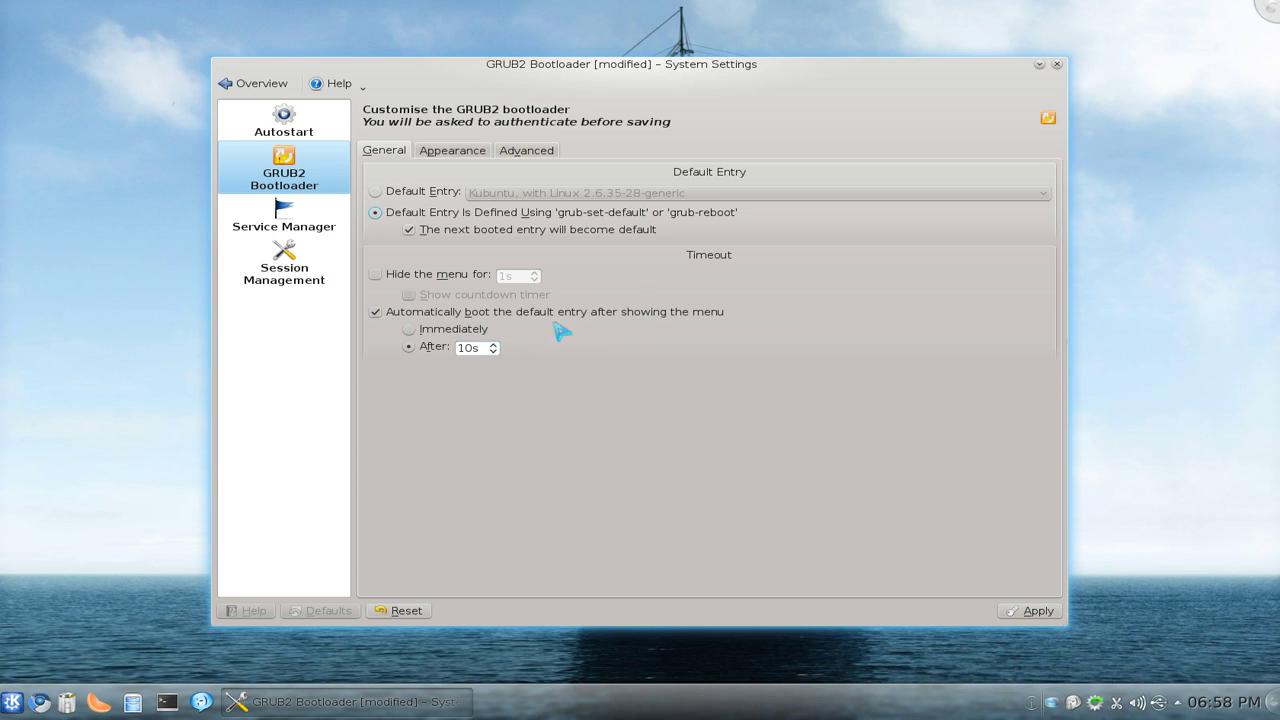
Step: Show the GRUB2 Appearance settings for resolution, colours and the grub.png wallpaper
click(452, 152)
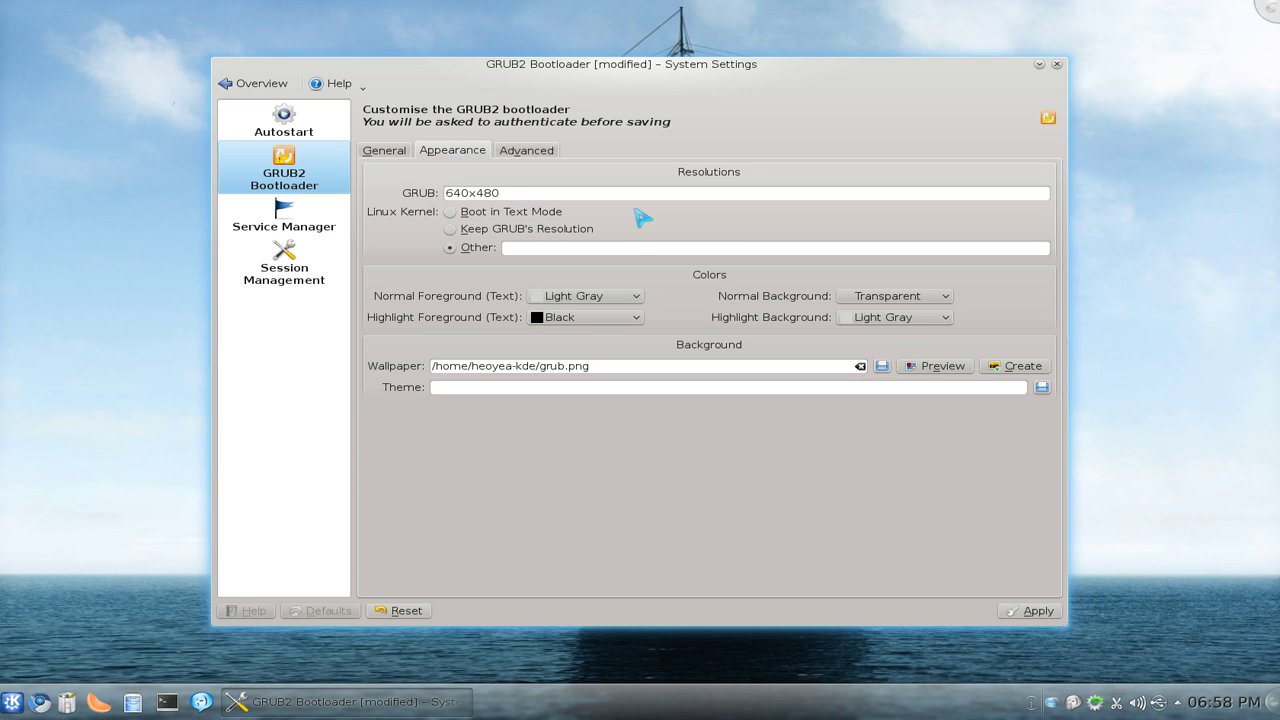
click(587, 247)
click(522, 193)
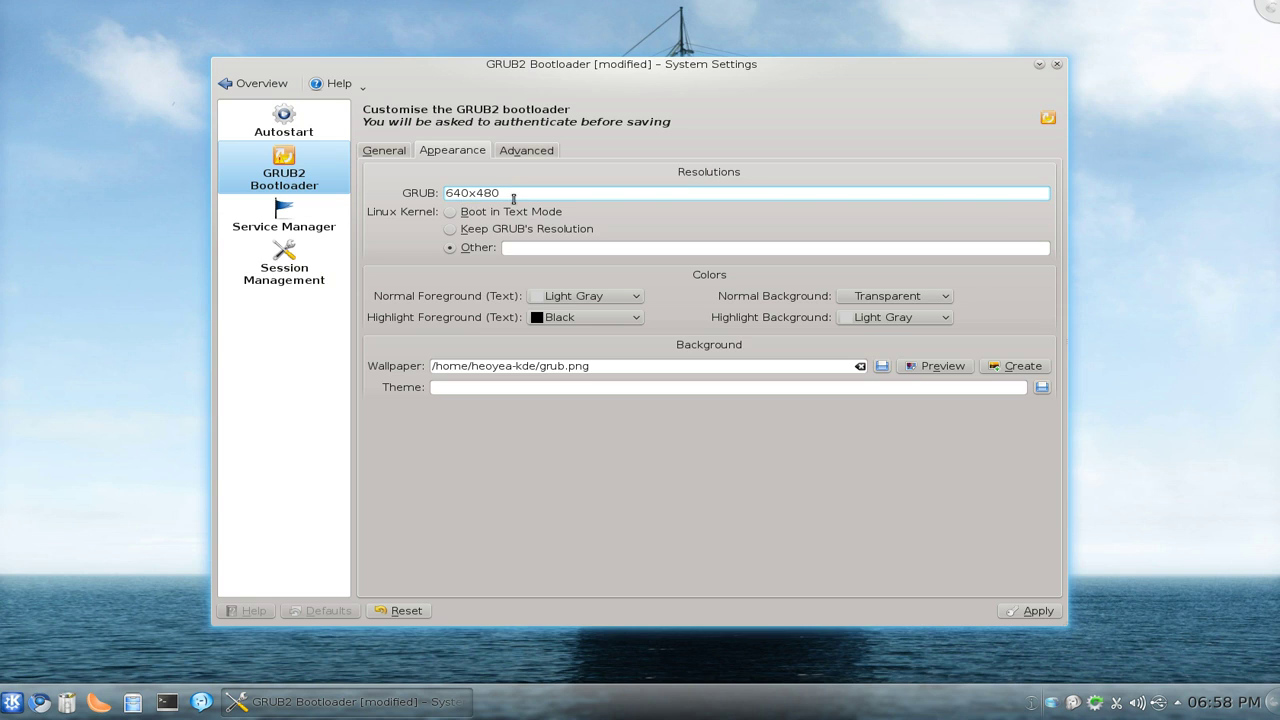
drag(520, 193, 434, 203)
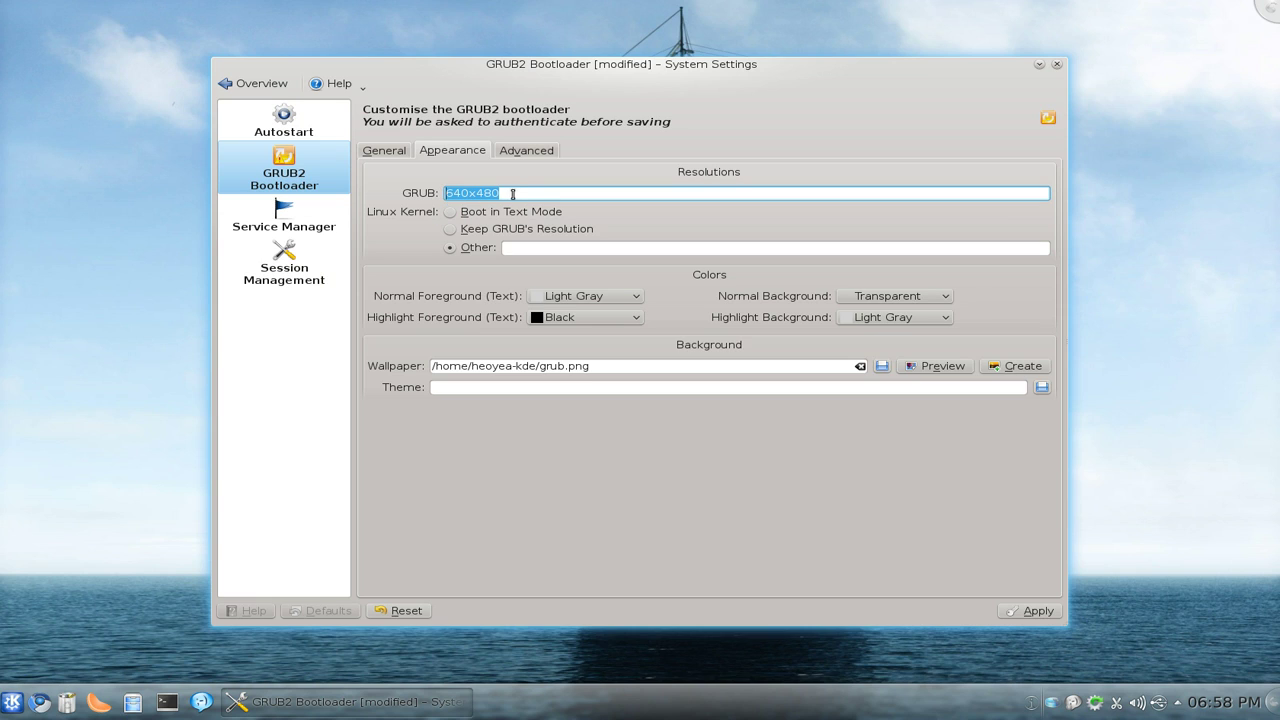
click(513, 194)
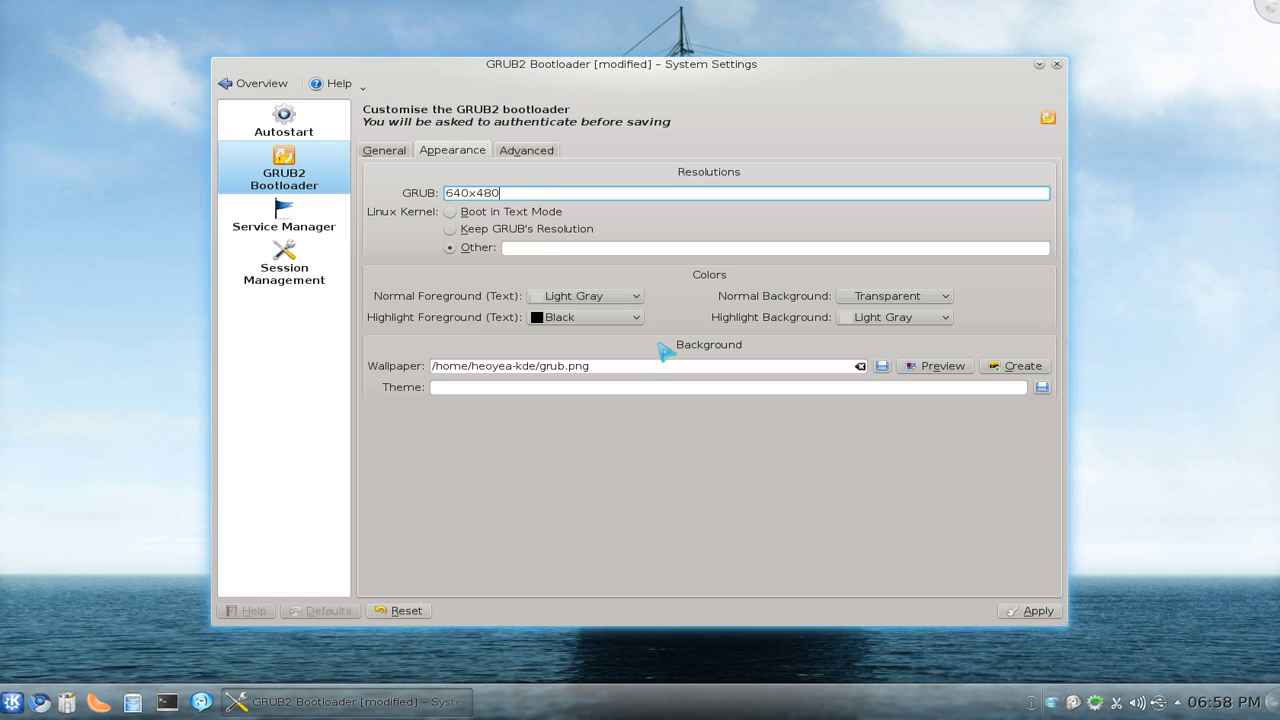
click(608, 364)
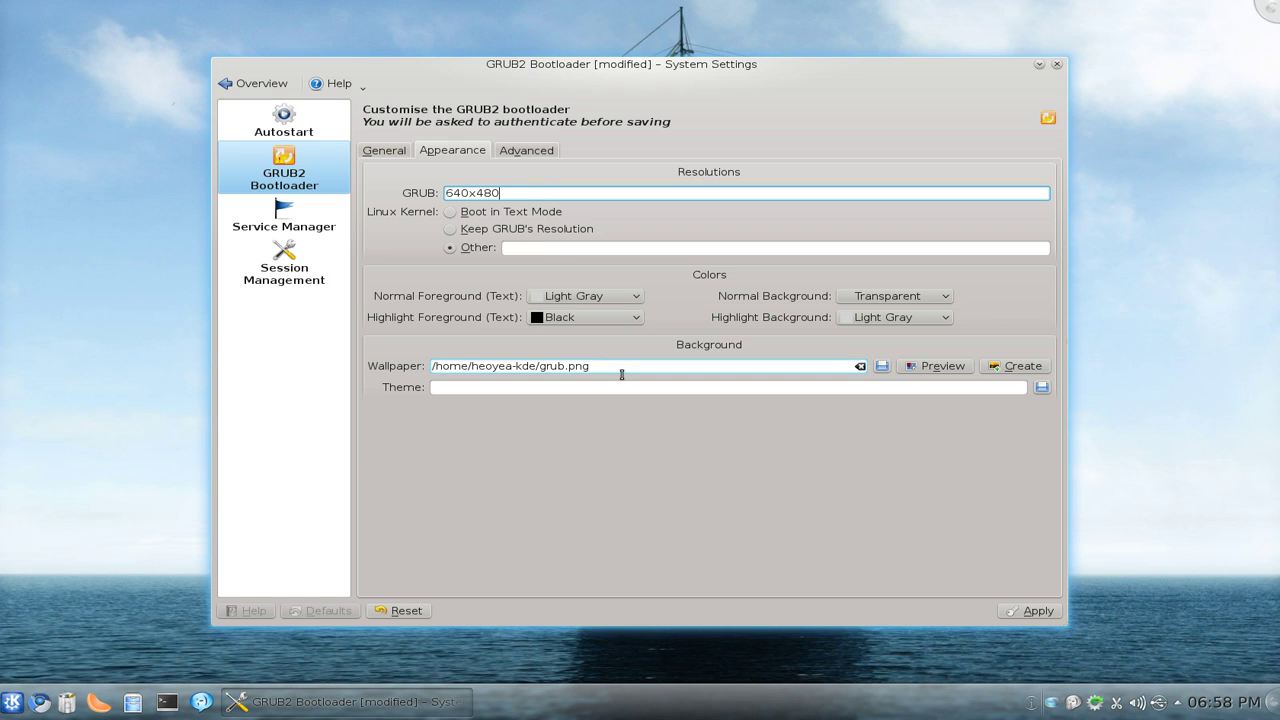
click(630, 382)
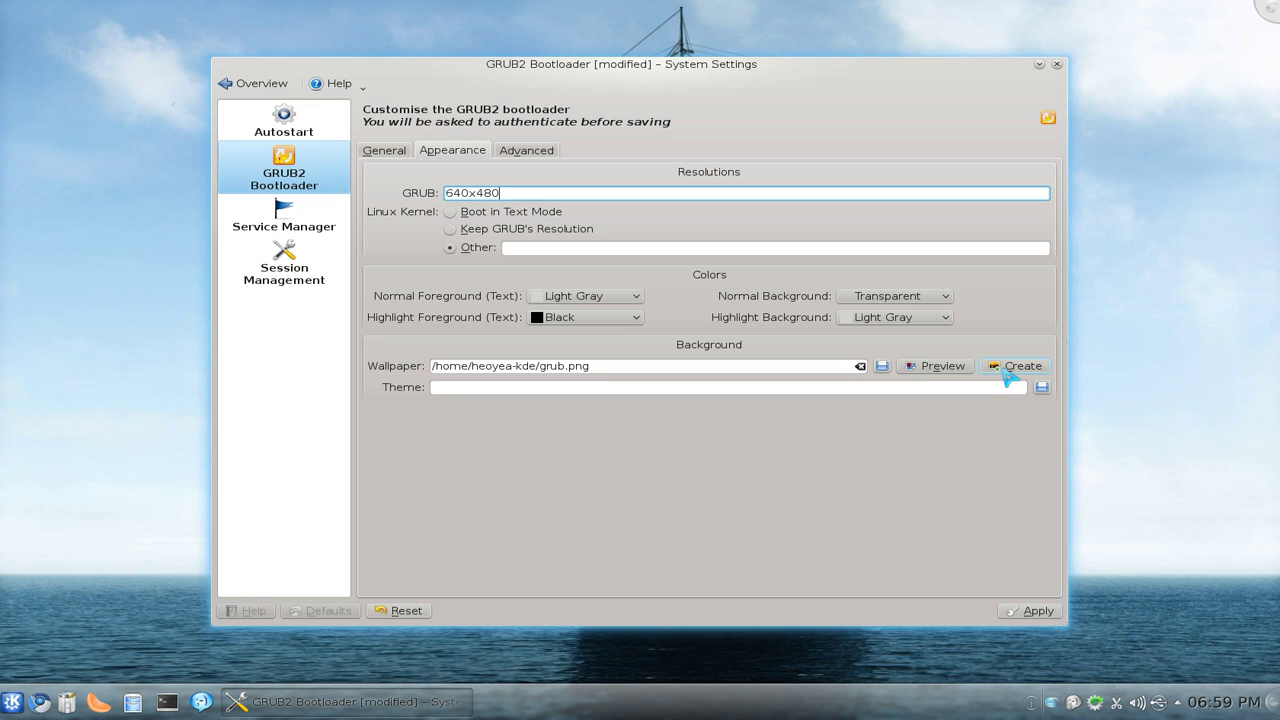
click(1020, 370)
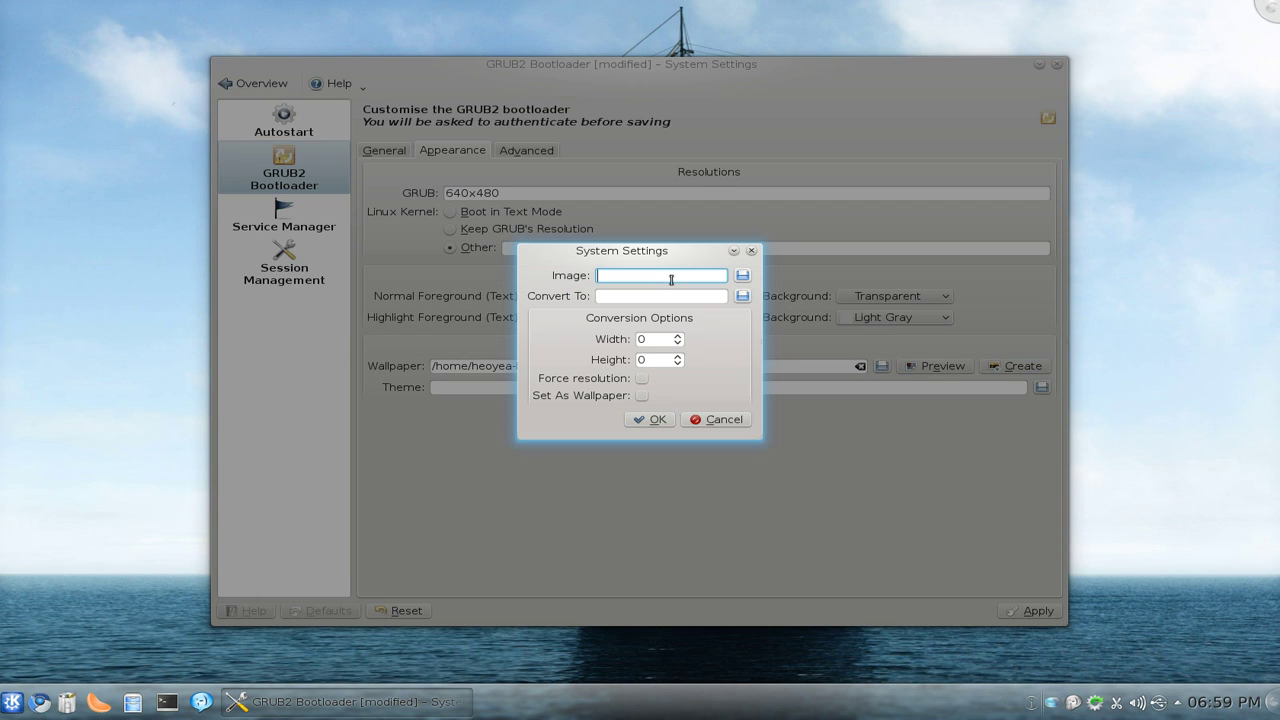
Step: Pick Pictures/Wallpaper_Keep/tron-legacy-wallpaper-5-1280.jpg as the source image
click(743, 277)
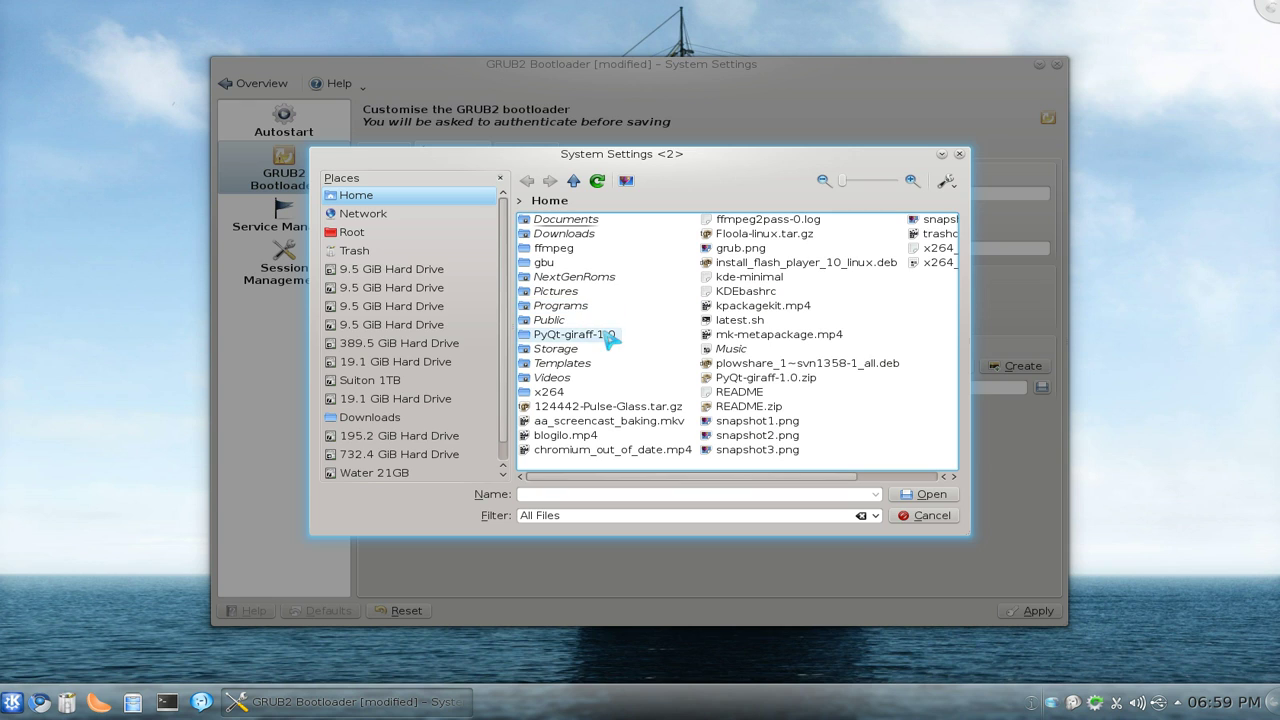
click(560, 292)
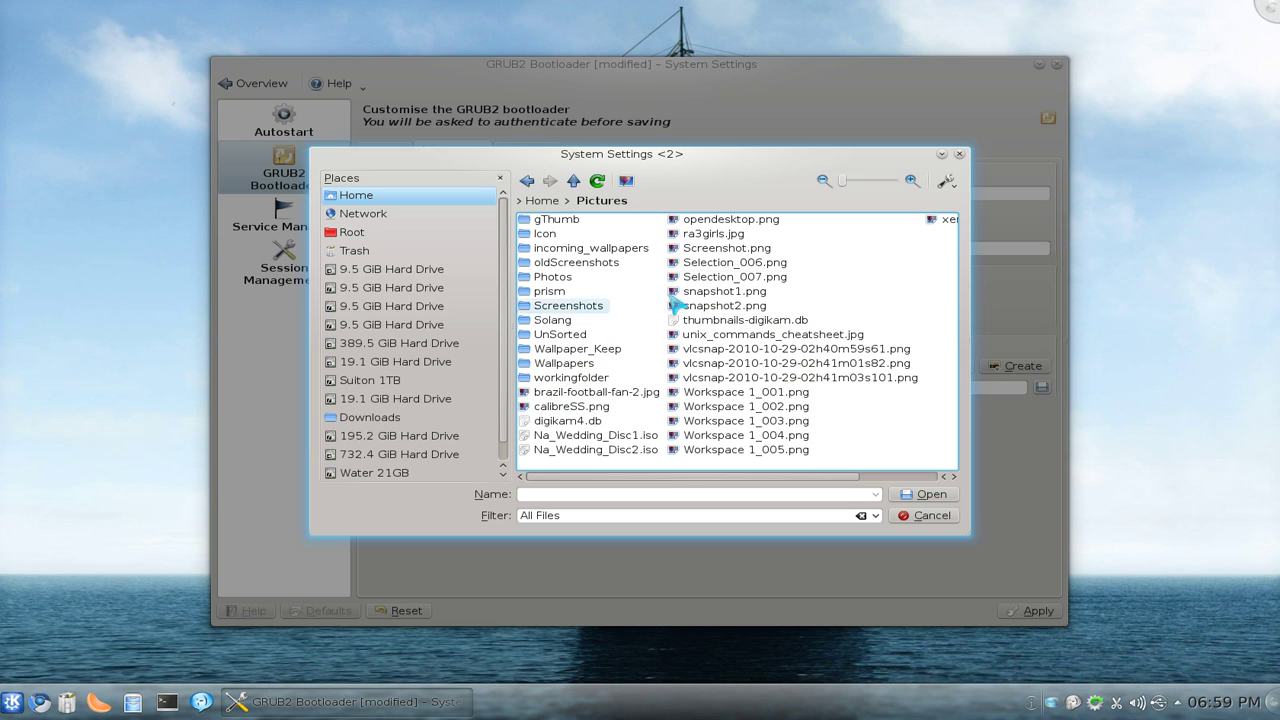
click(580, 350)
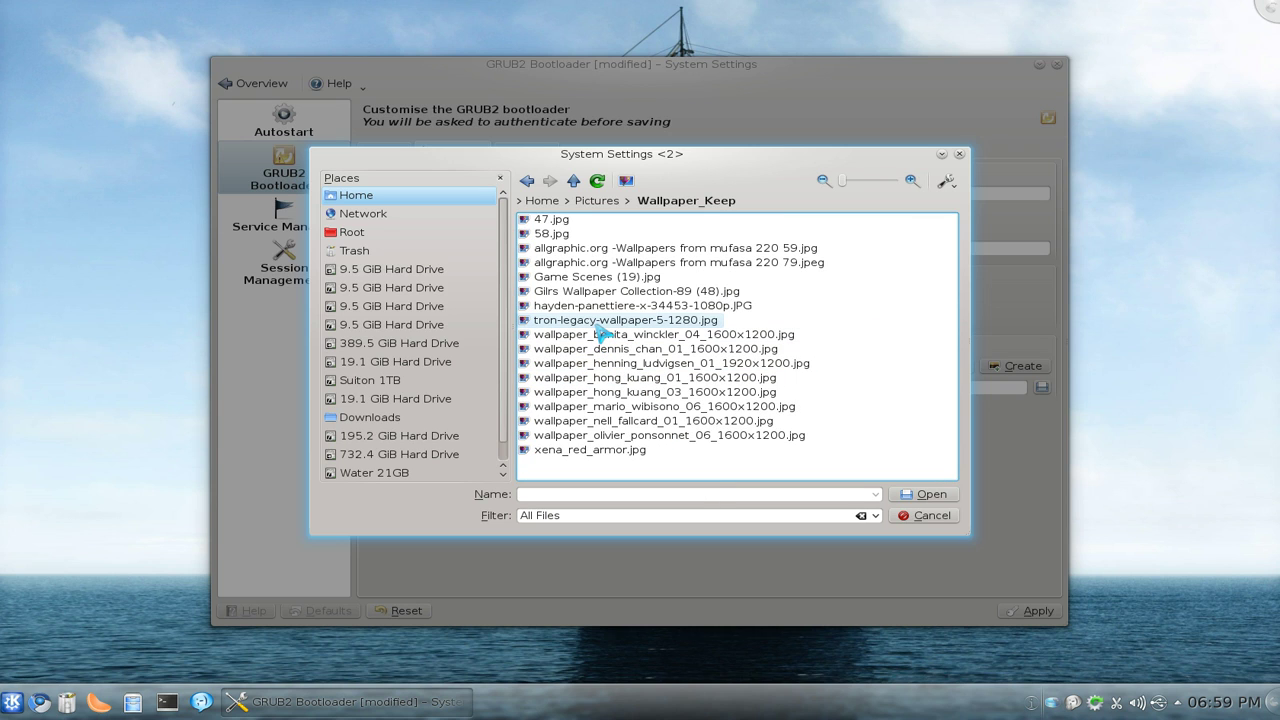
click(600, 321)
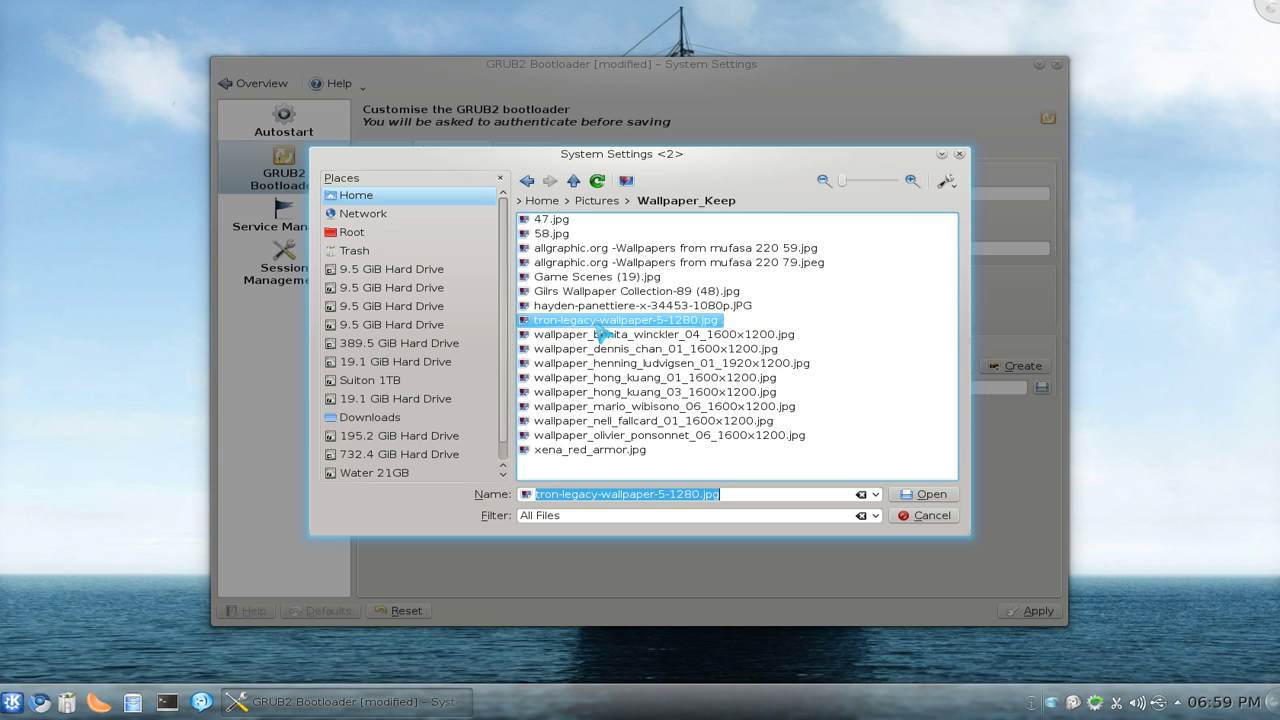
click(922, 498)
Step: Set the Convert To target to grub222.png in the home folder
click(610, 296)
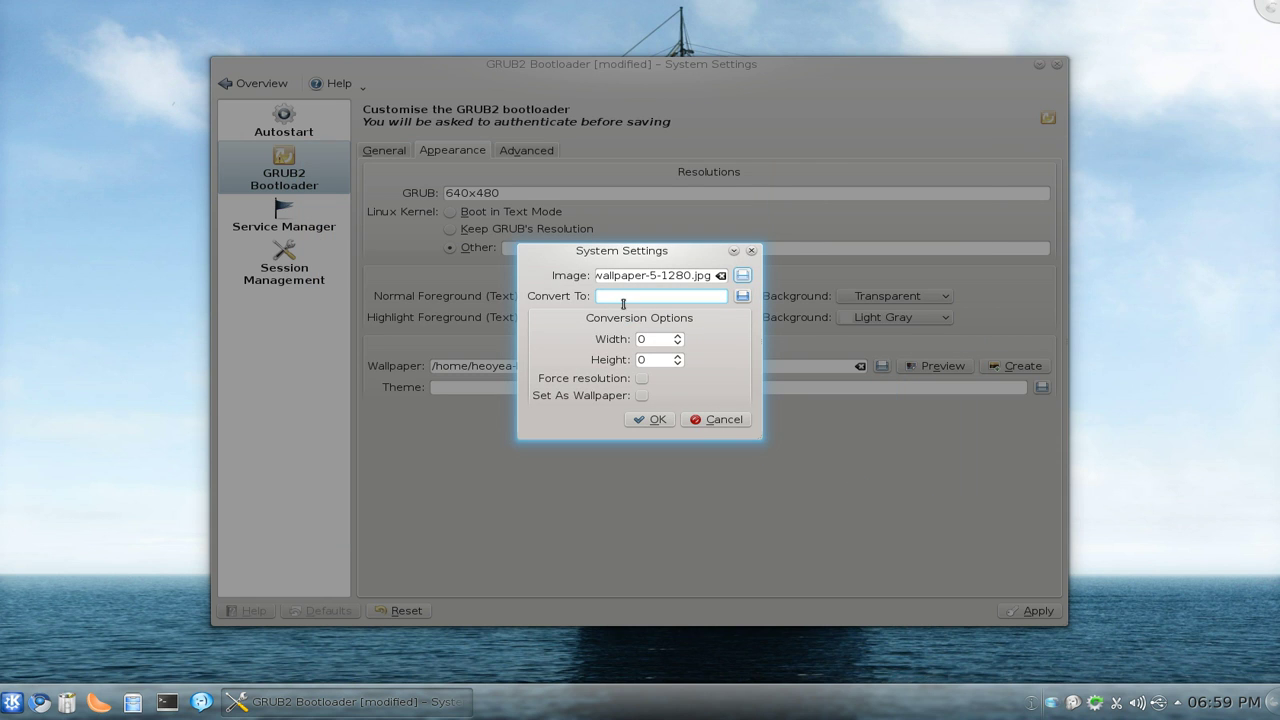
click(742, 296)
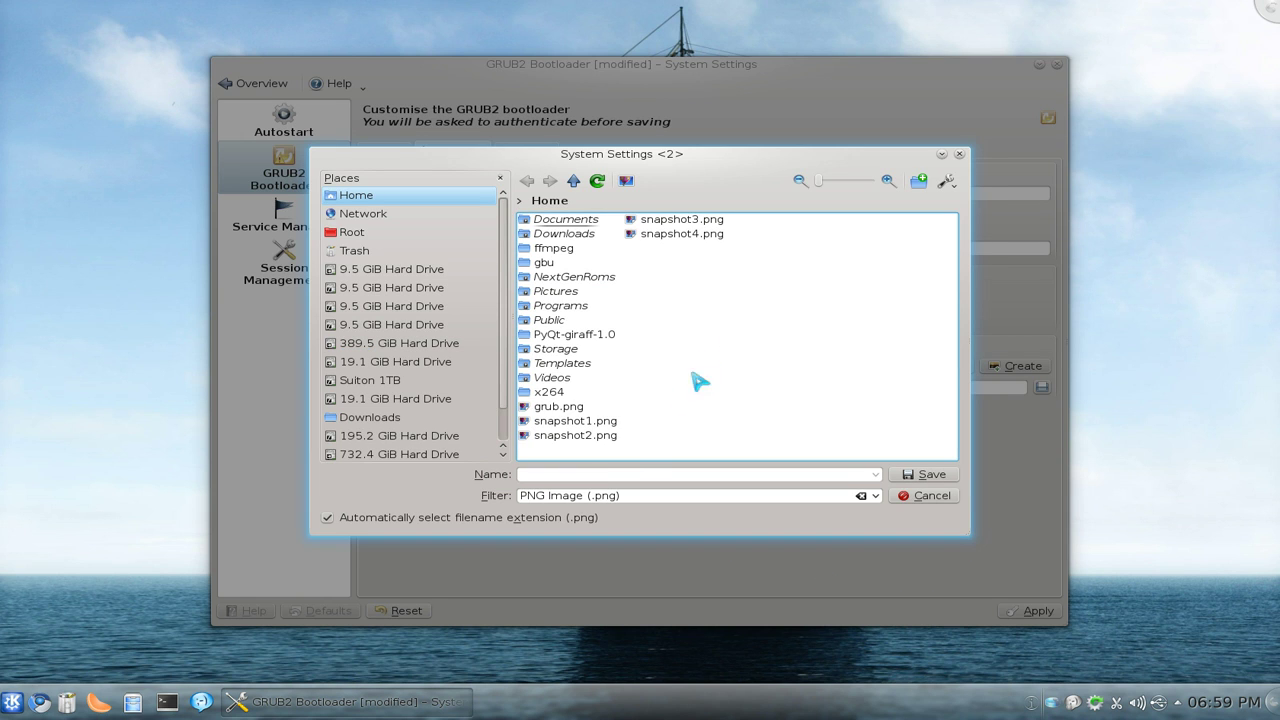
click(612, 474)
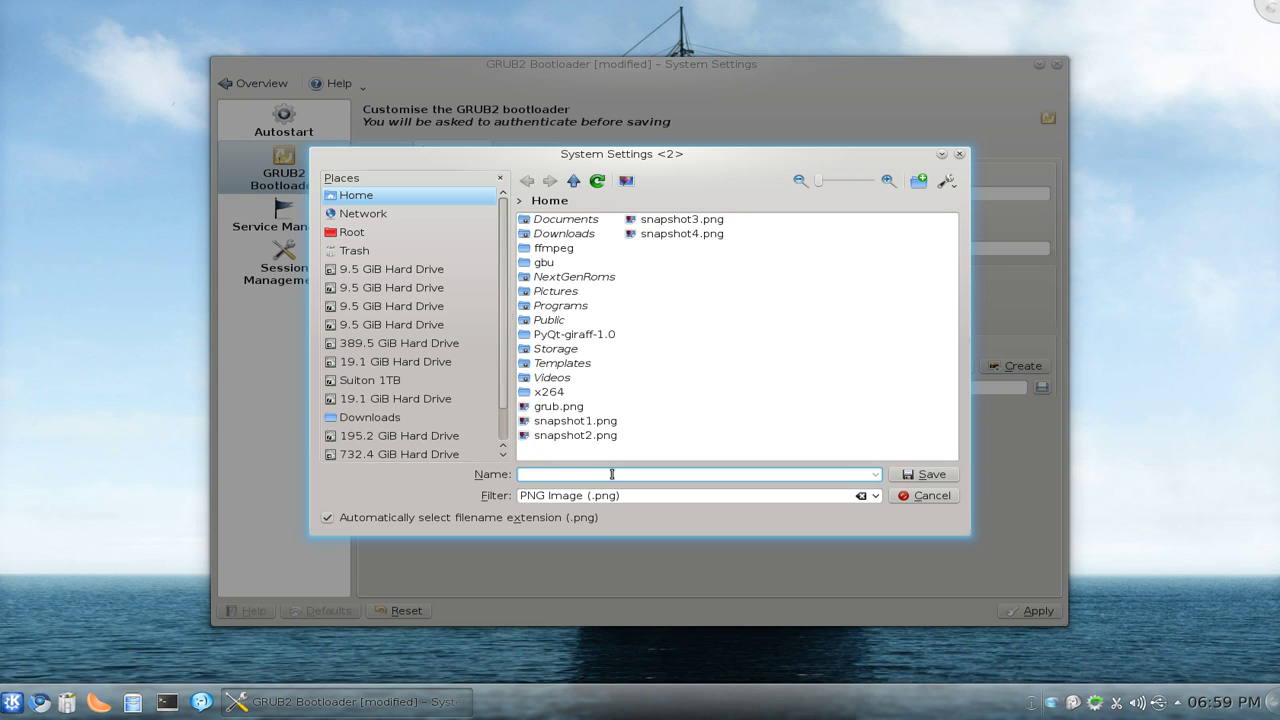
text(grub)
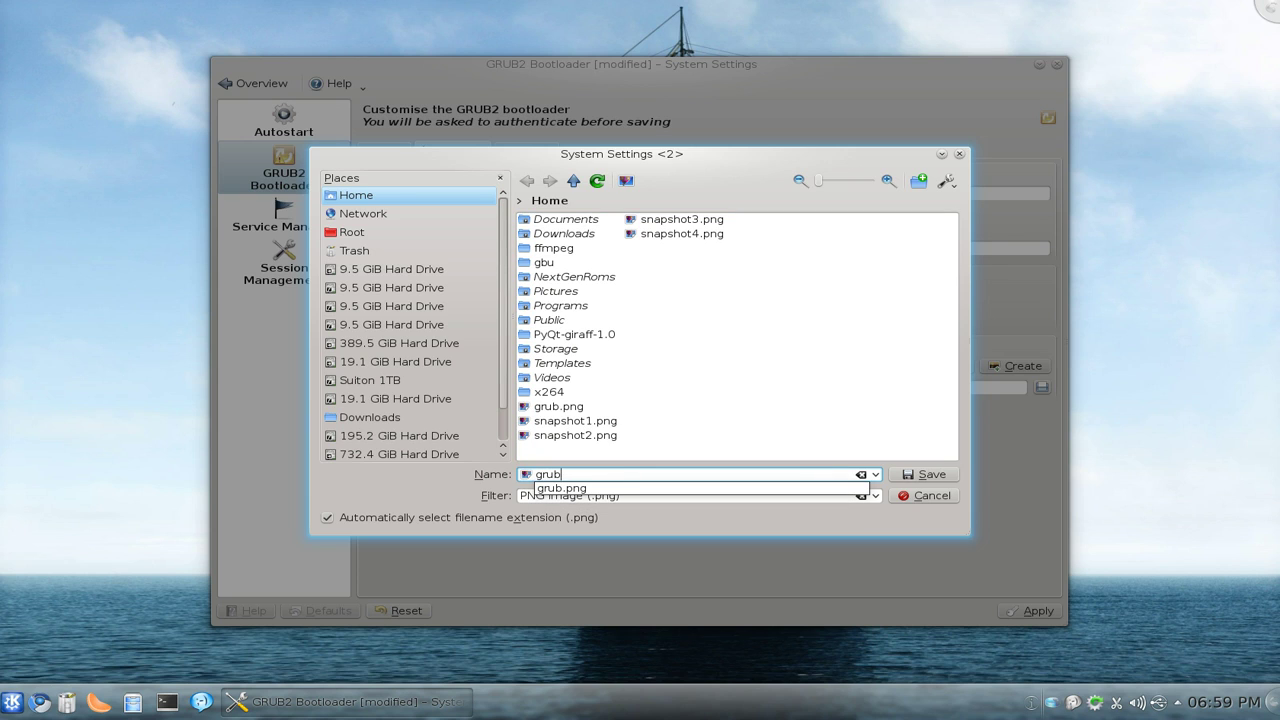
text(2)
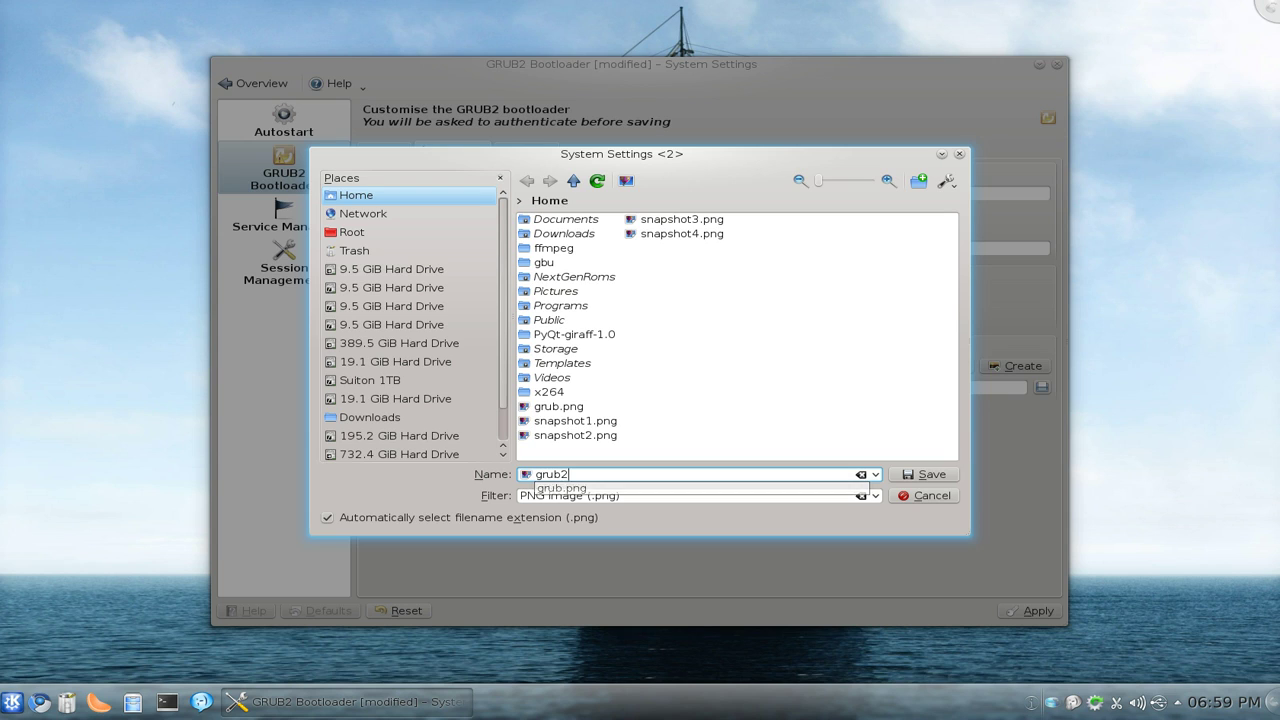
text(22.png)
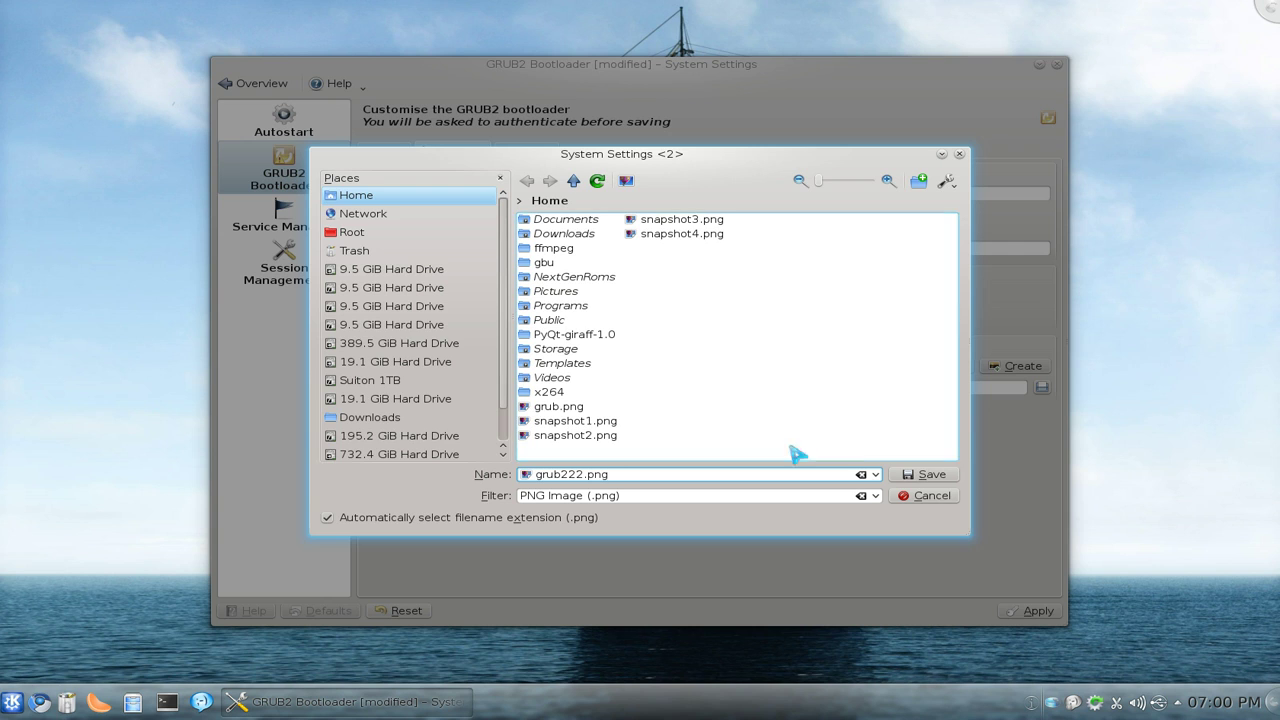
click(922, 475)
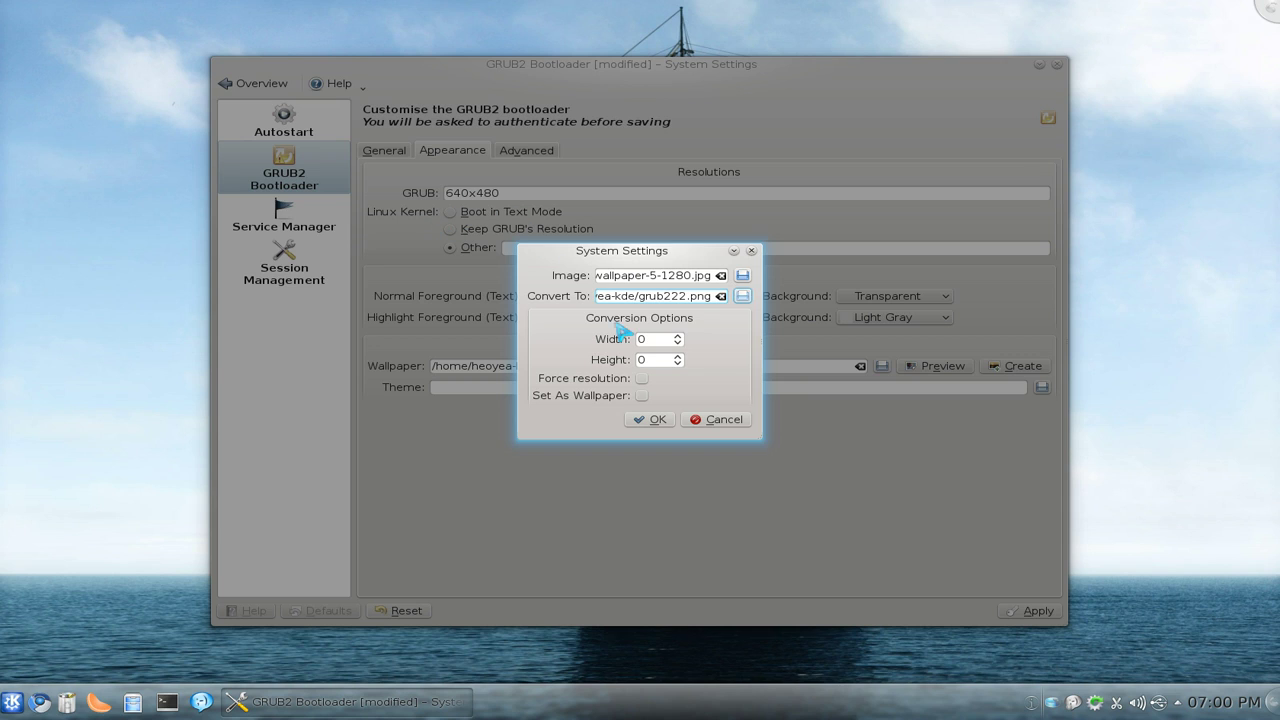
Step: Convert the image at a forced 640x480 resolution and set grub222.png as the wallpaper
double_click(641, 339)
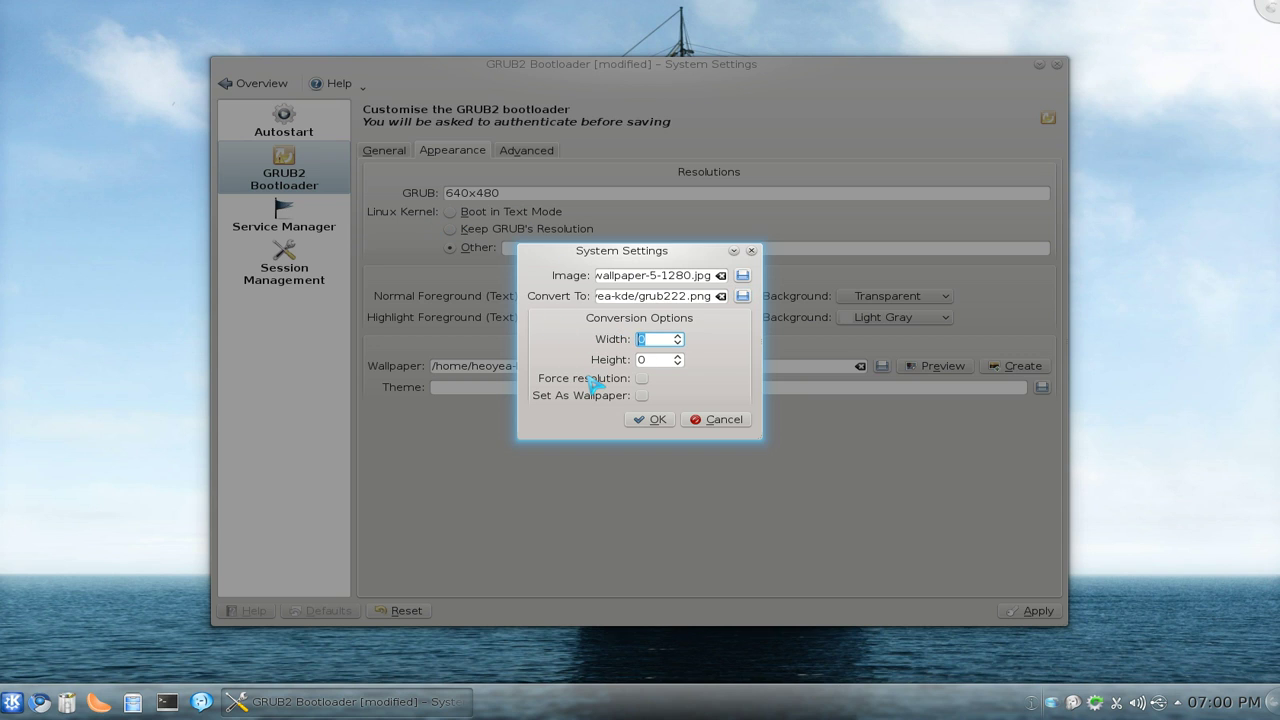
key(Tab)
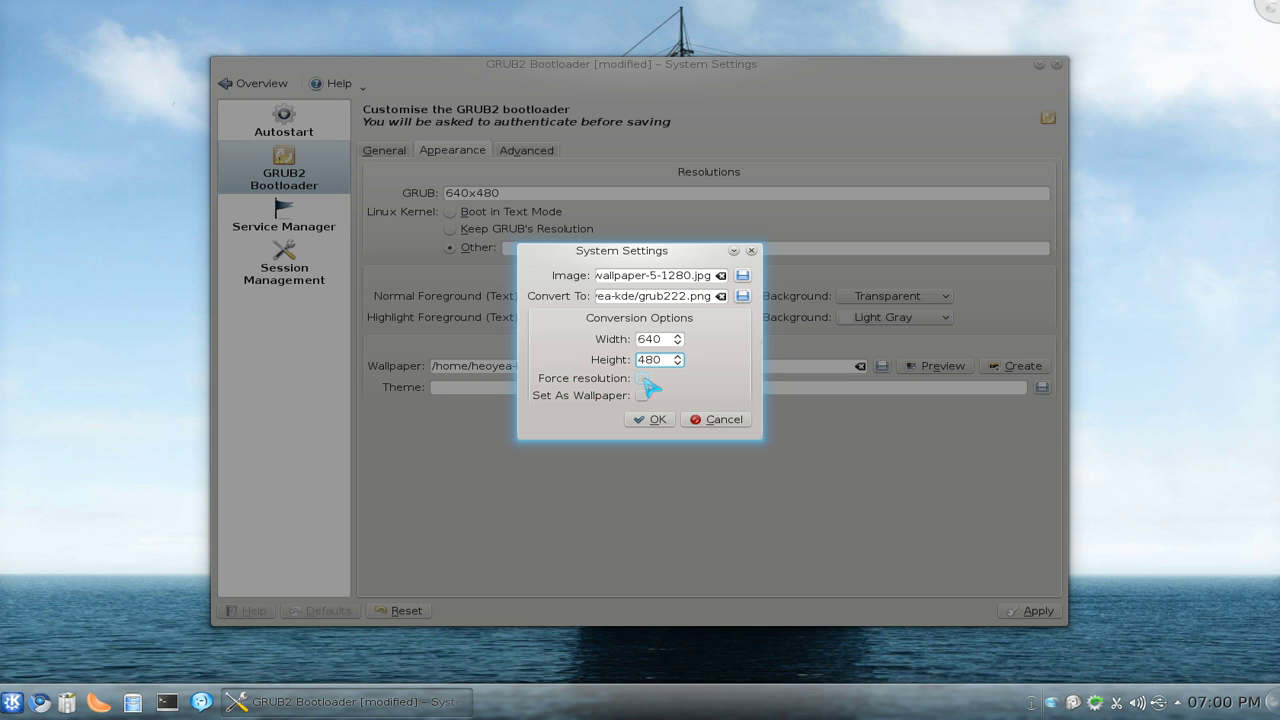
click(642, 379)
click(642, 396)
click(650, 421)
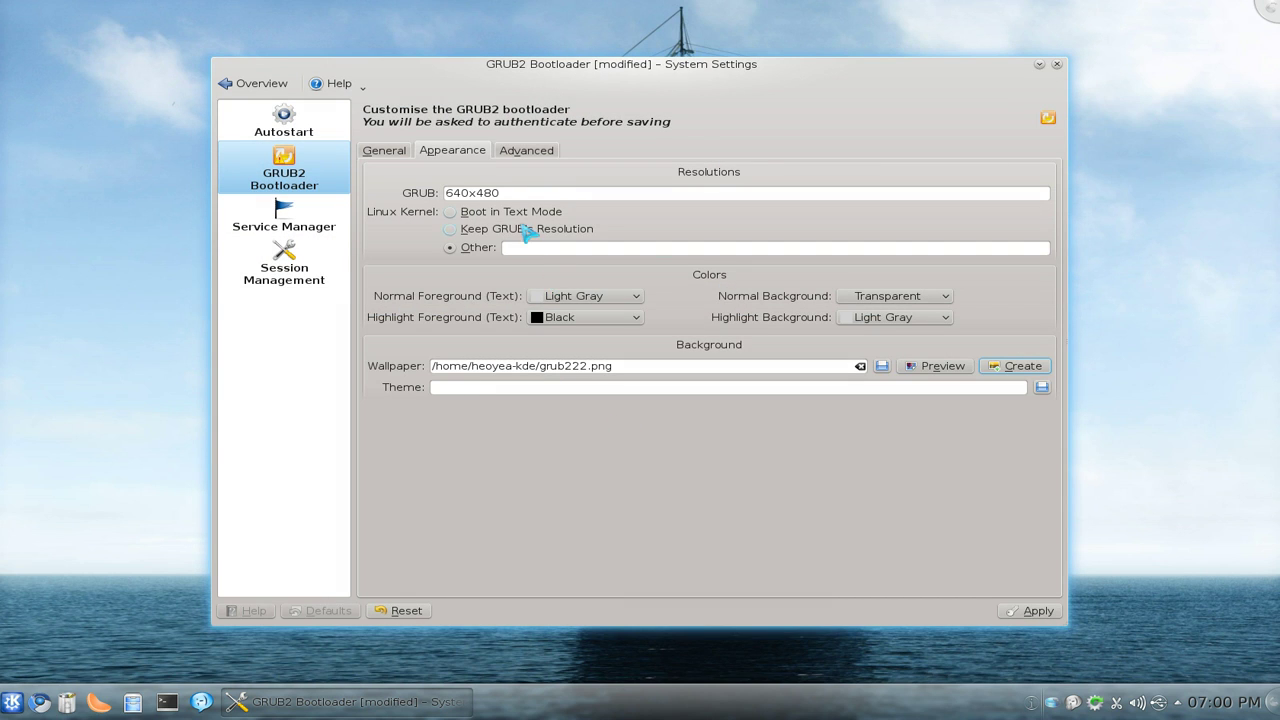
drag(517, 191, 386, 186)
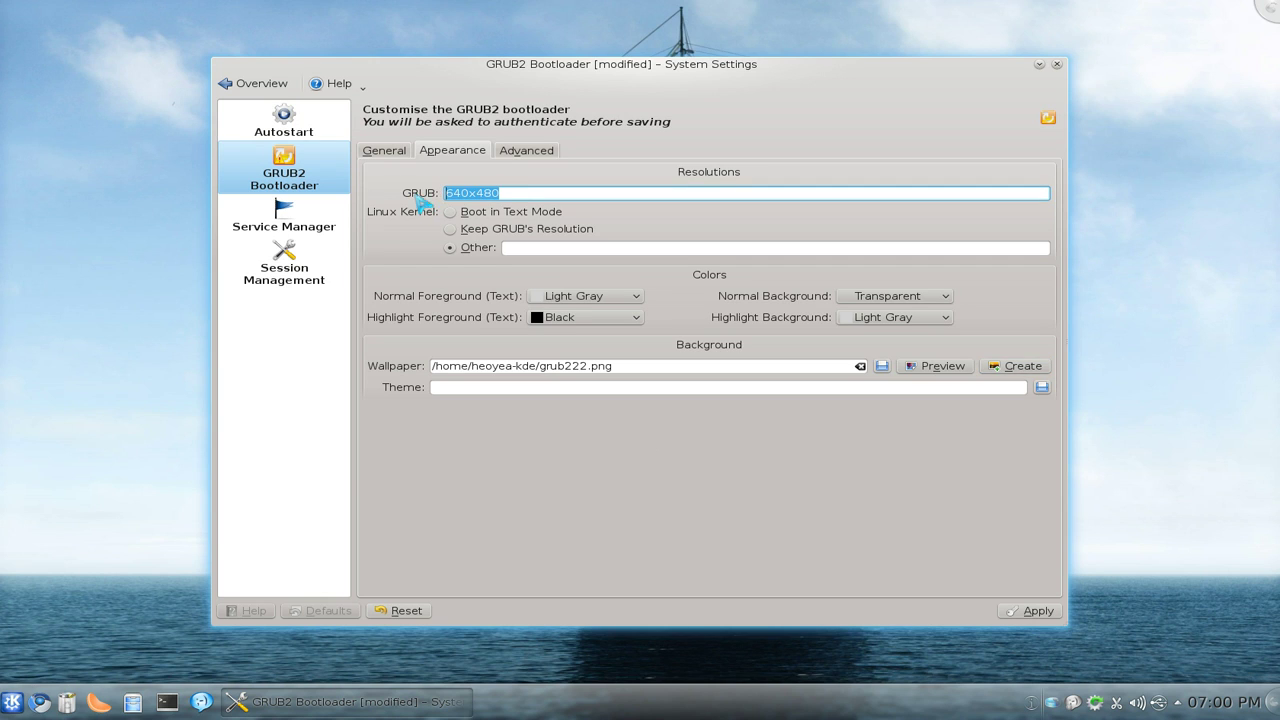
click(508, 193)
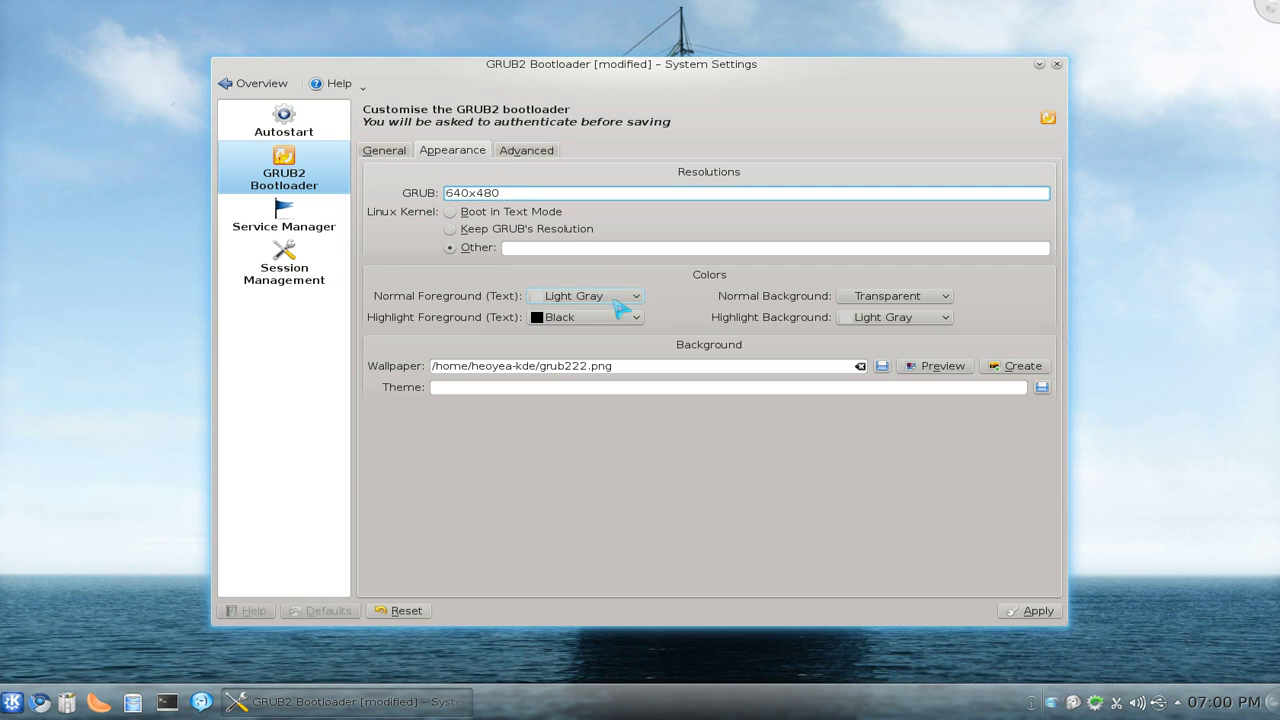
click(627, 387)
drag(528, 194, 425, 210)
click(516, 192)
click(944, 372)
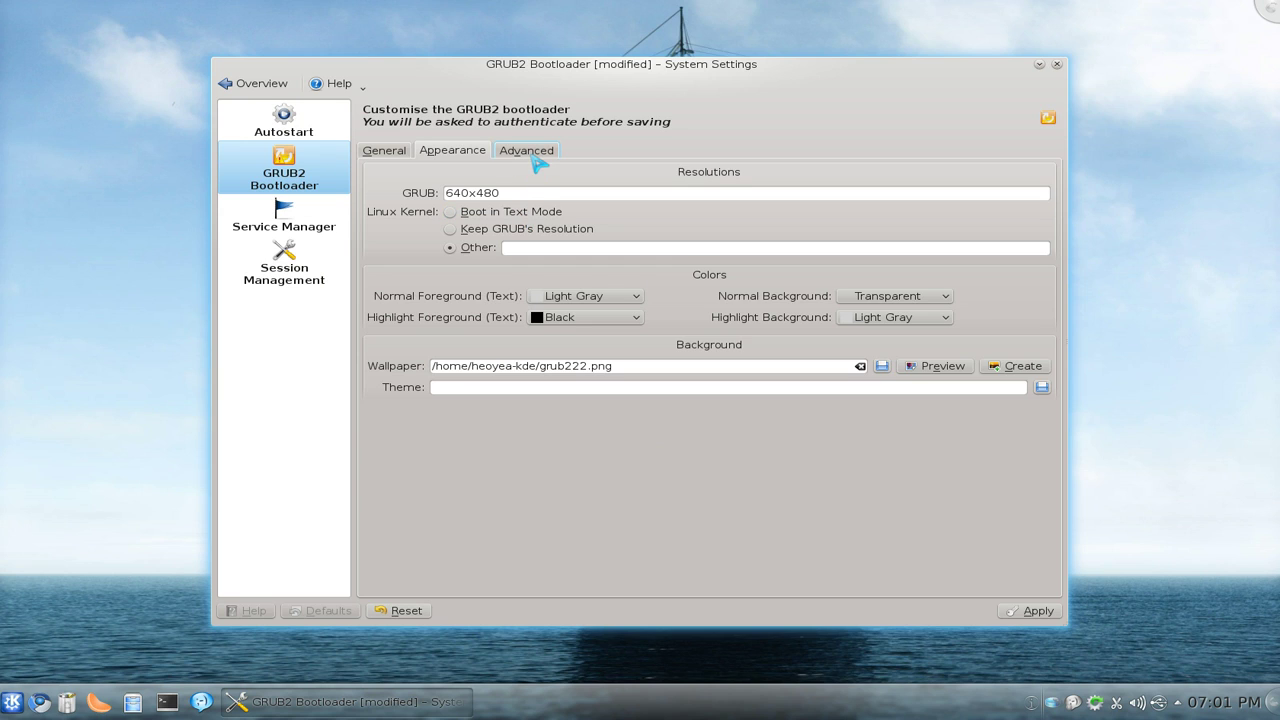
click(535, 155)
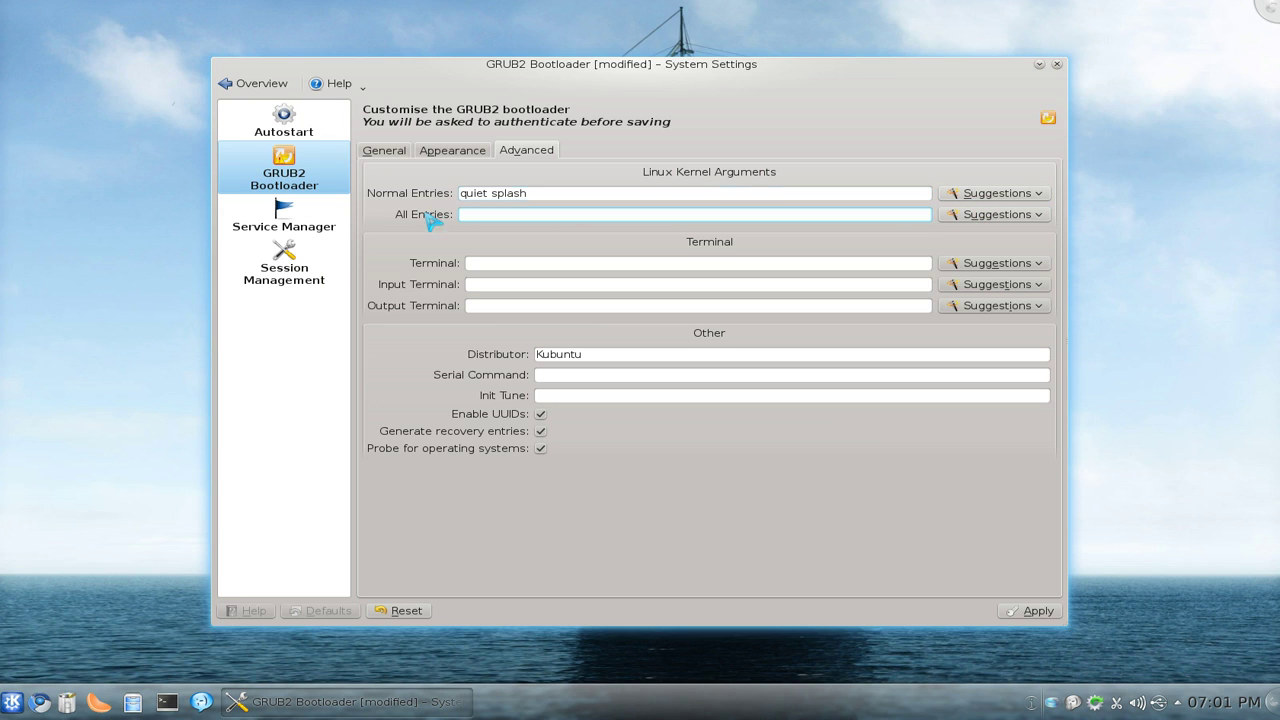
Step: Review kernel argument suggestions, keeping 'quiet splash' for normal entries and All Entries empty
click(984, 194)
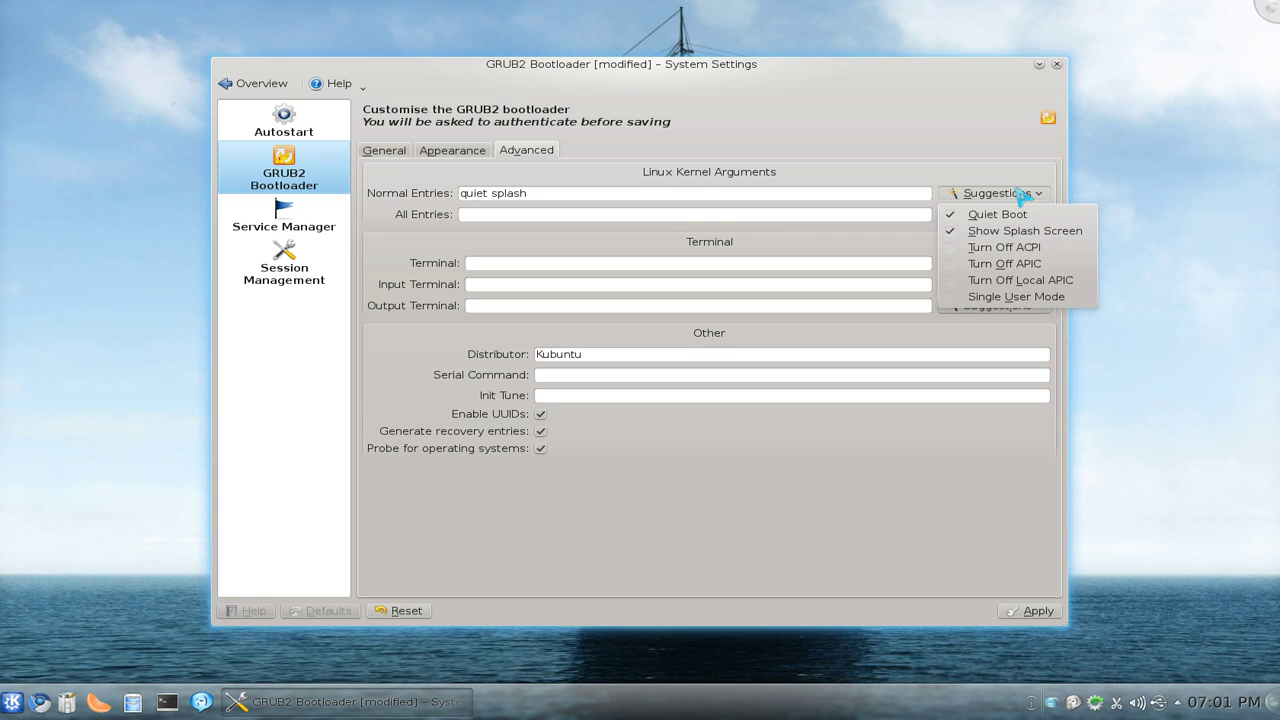
click(956, 157)
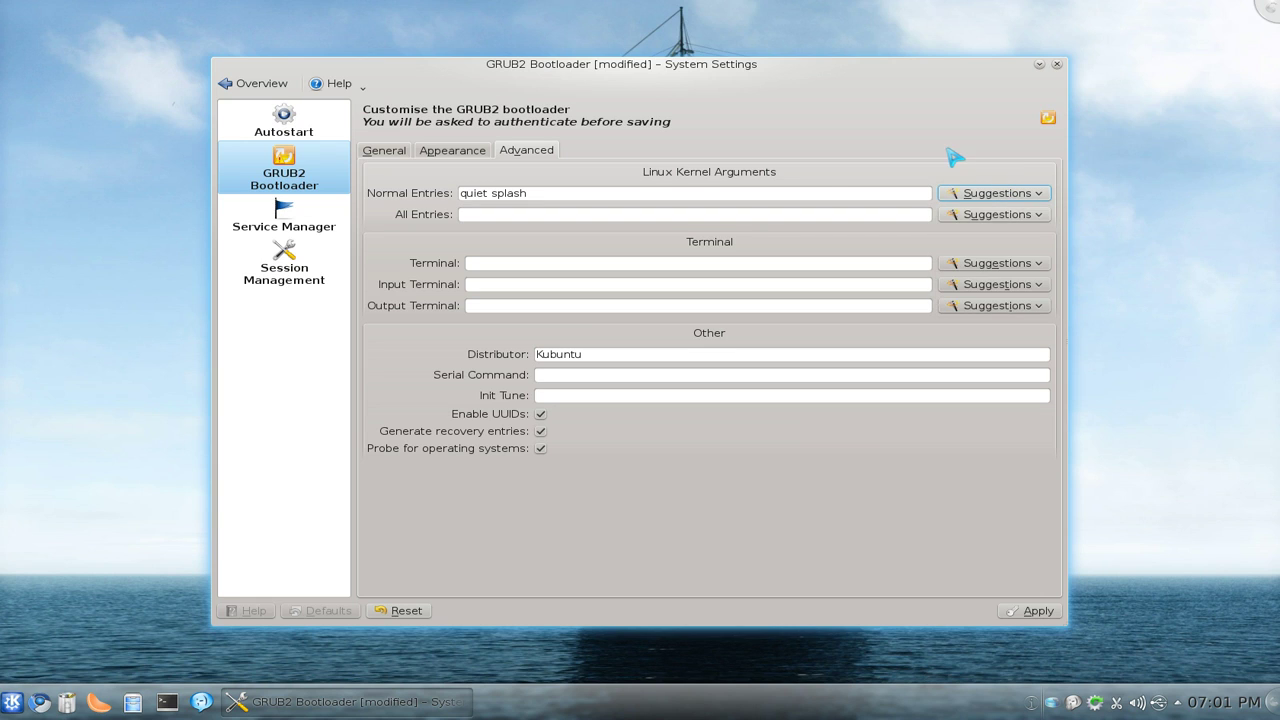
click(1018, 216)
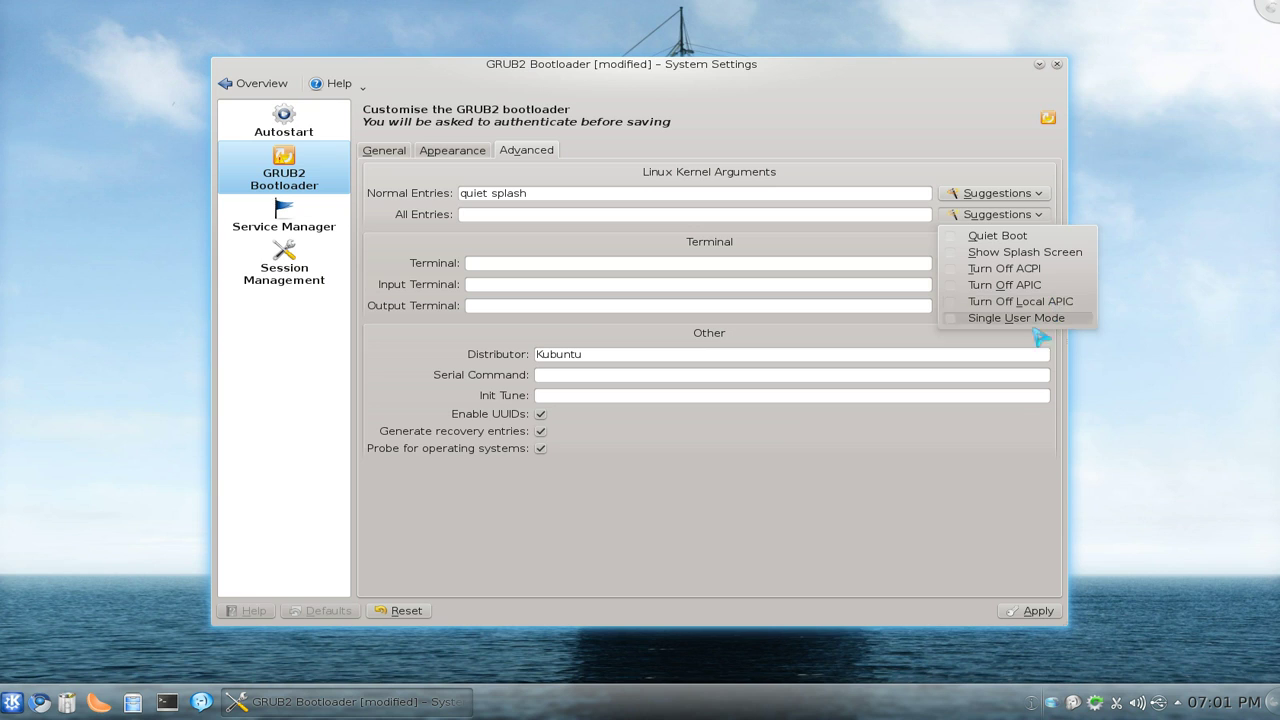
click(966, 500)
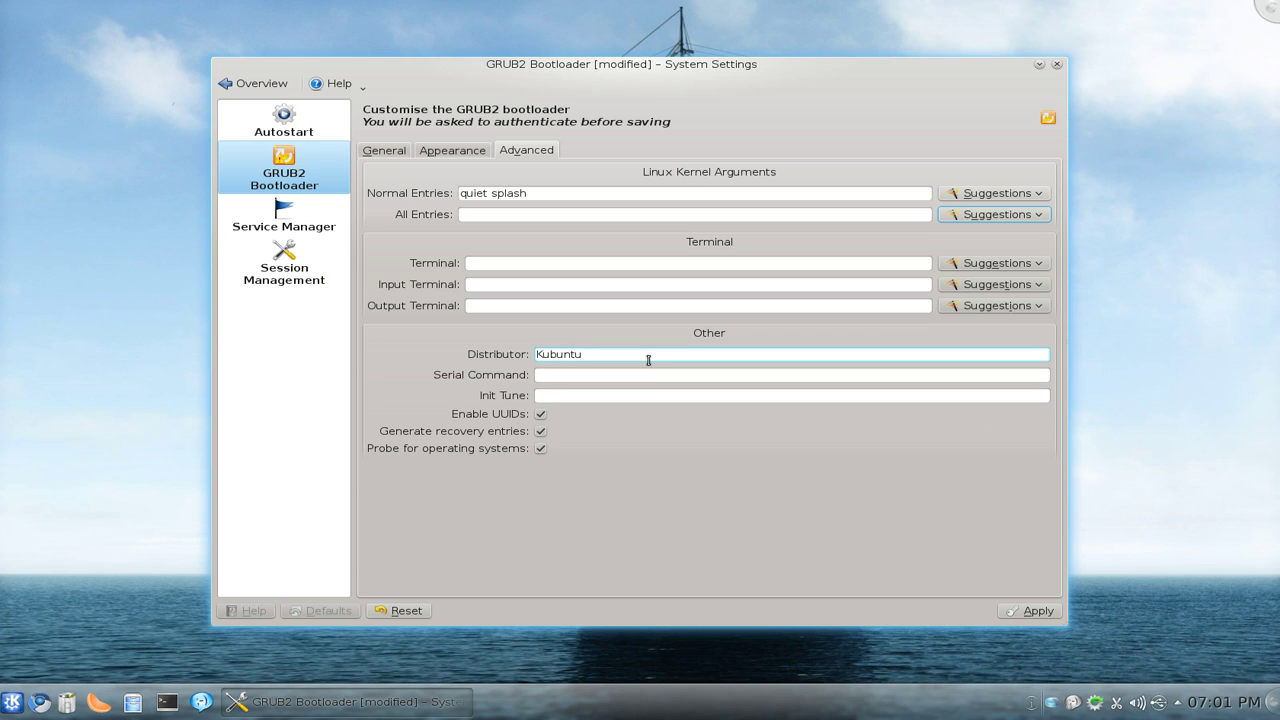
drag(637, 357, 505, 351)
click(600, 355)
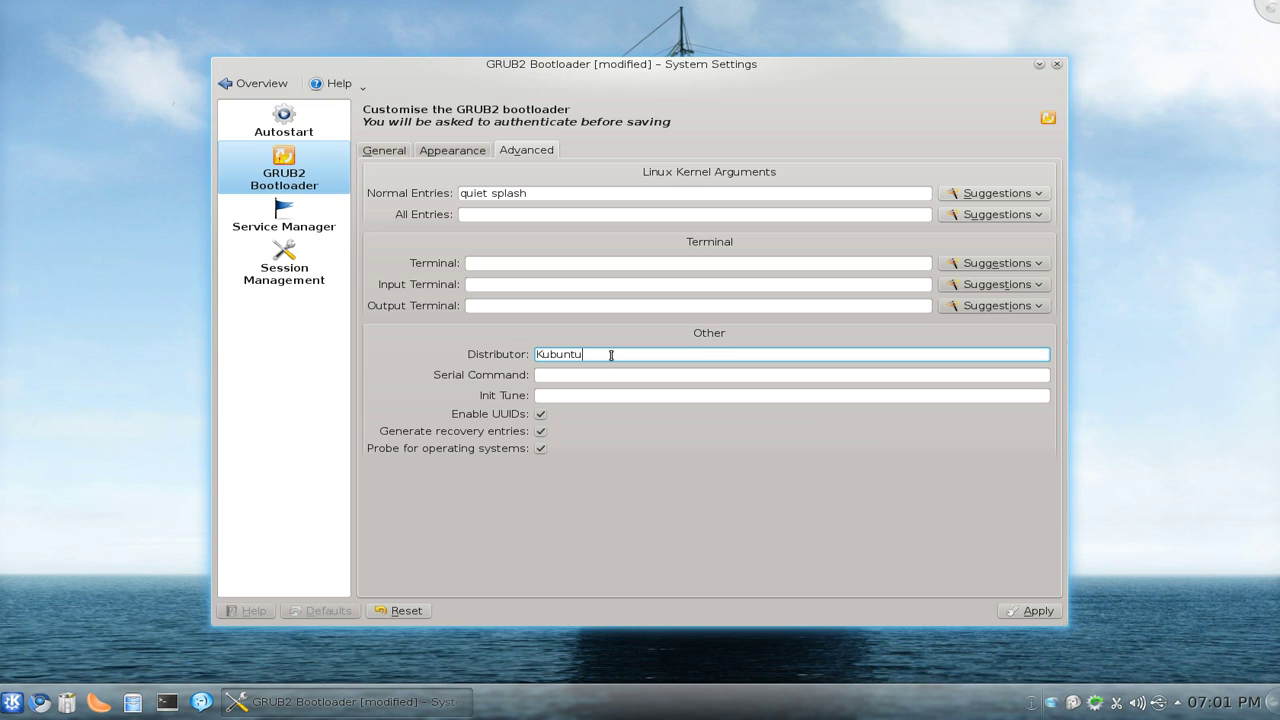
drag(611, 355, 482, 351)
click(611, 360)
click(1033, 612)
Step: Authorize saving the GRUB2 settings with the administrator password
click(395, 705)
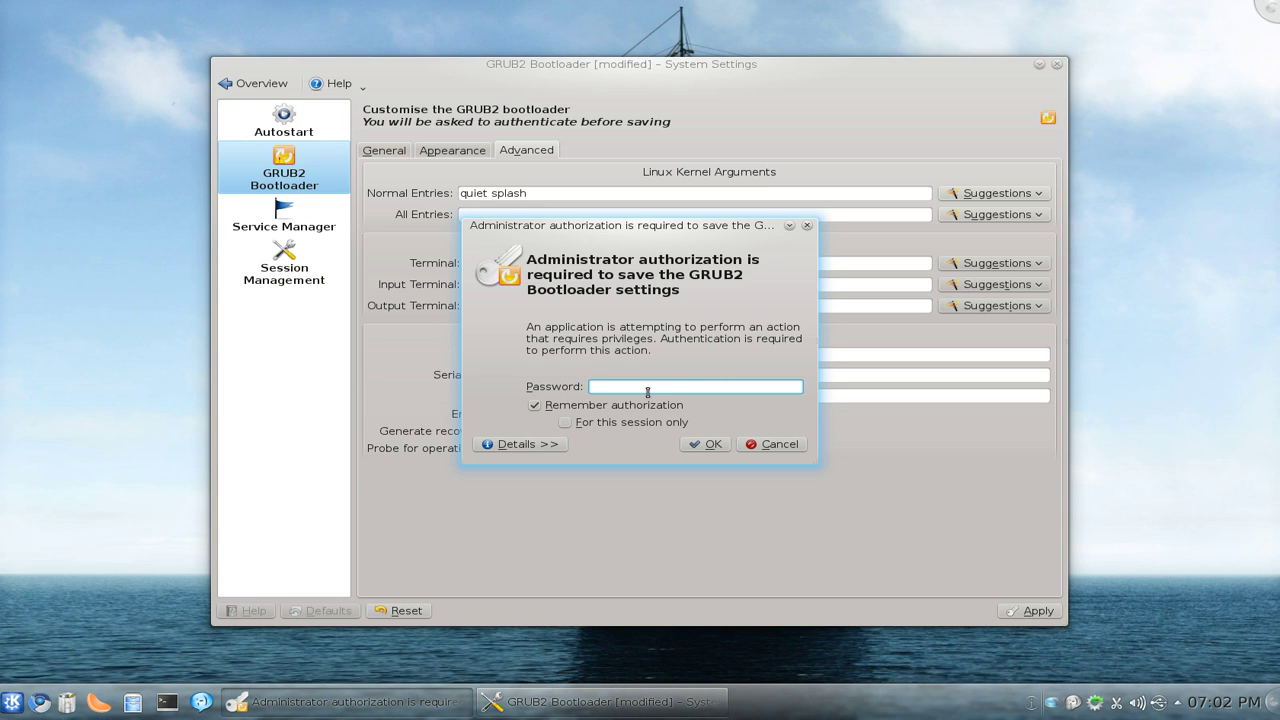
text(password)
click(706, 446)
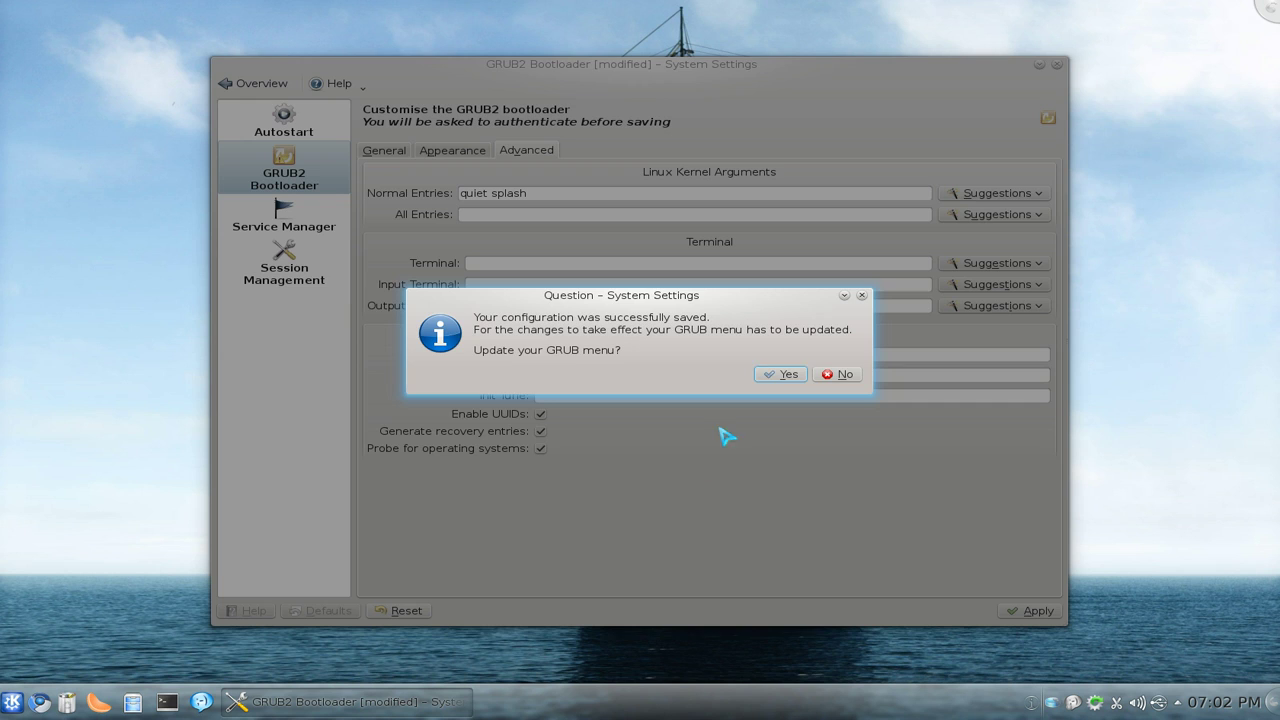
Step: Approve updating the GRUB menu, authenticate again, and acknowledge the success message
click(768, 376)
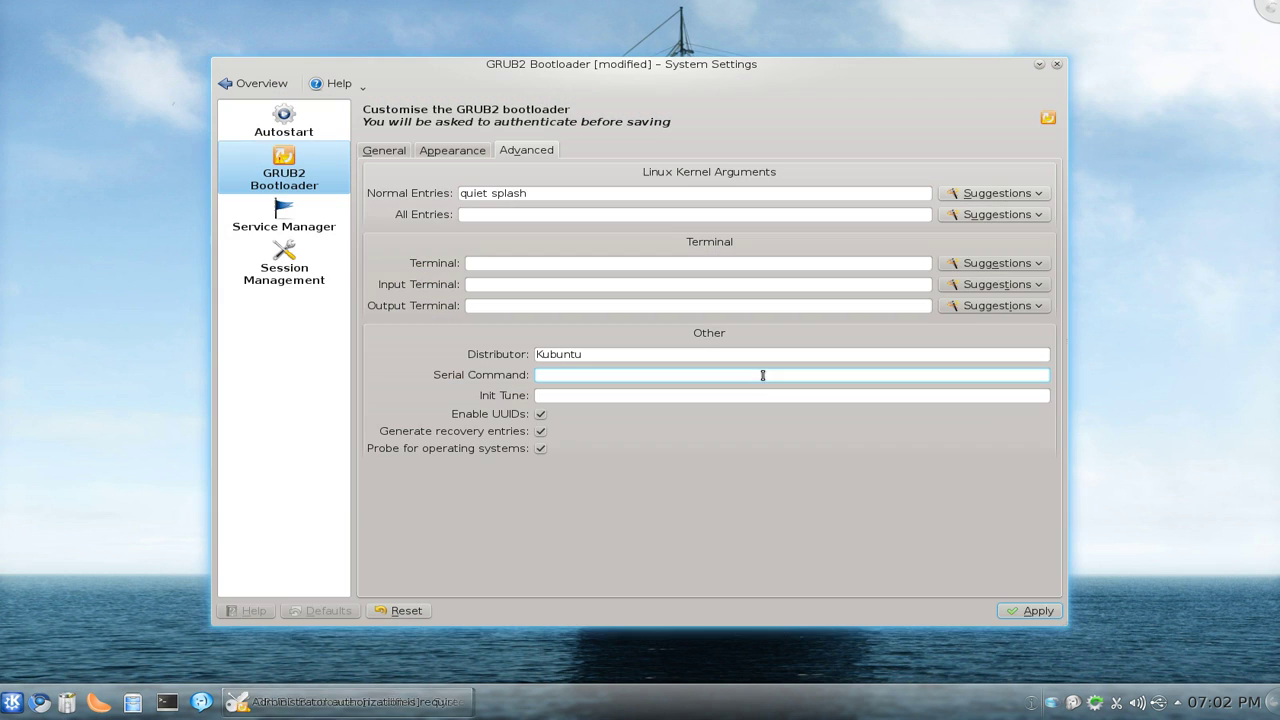
click(372, 703)
text(password)
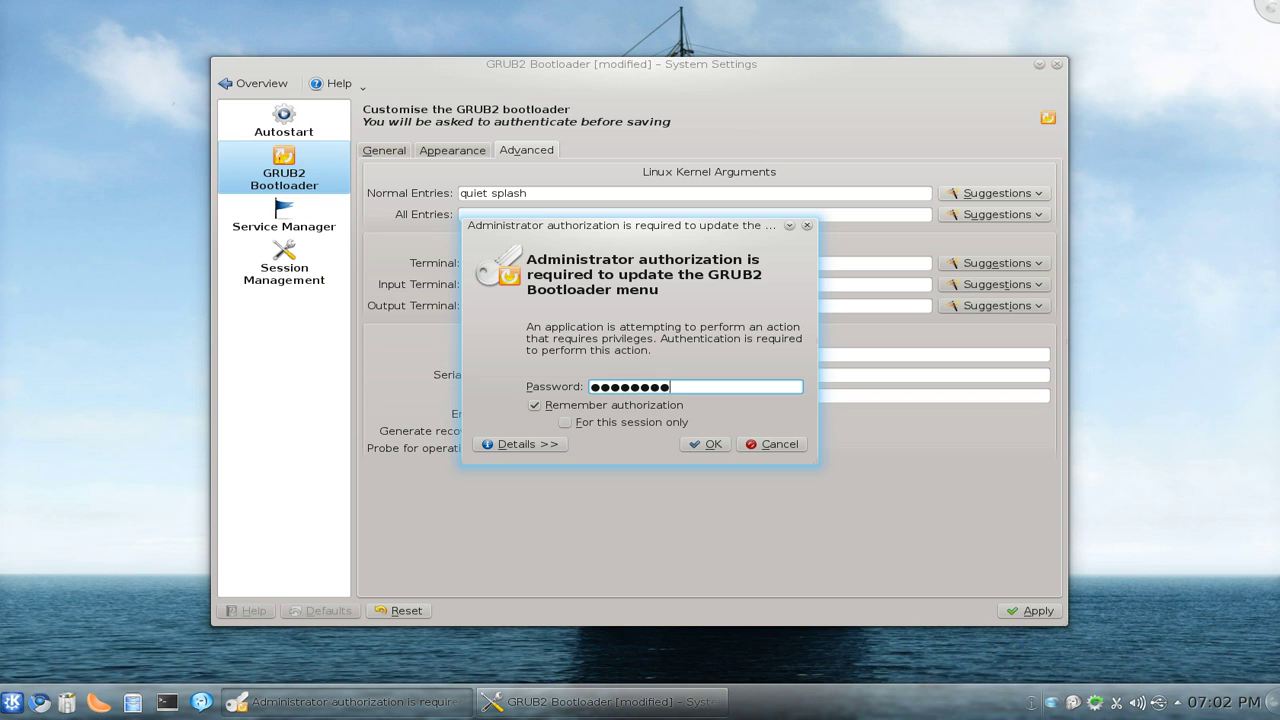
click(703, 444)
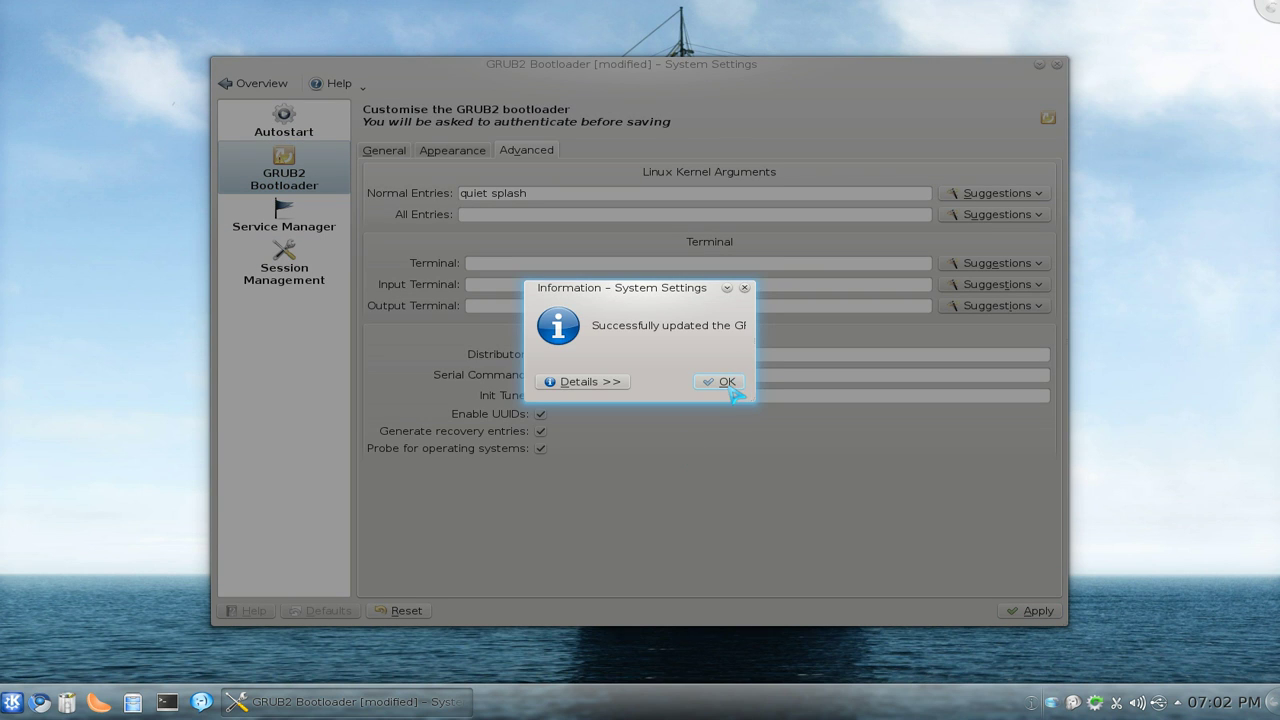
click(727, 382)
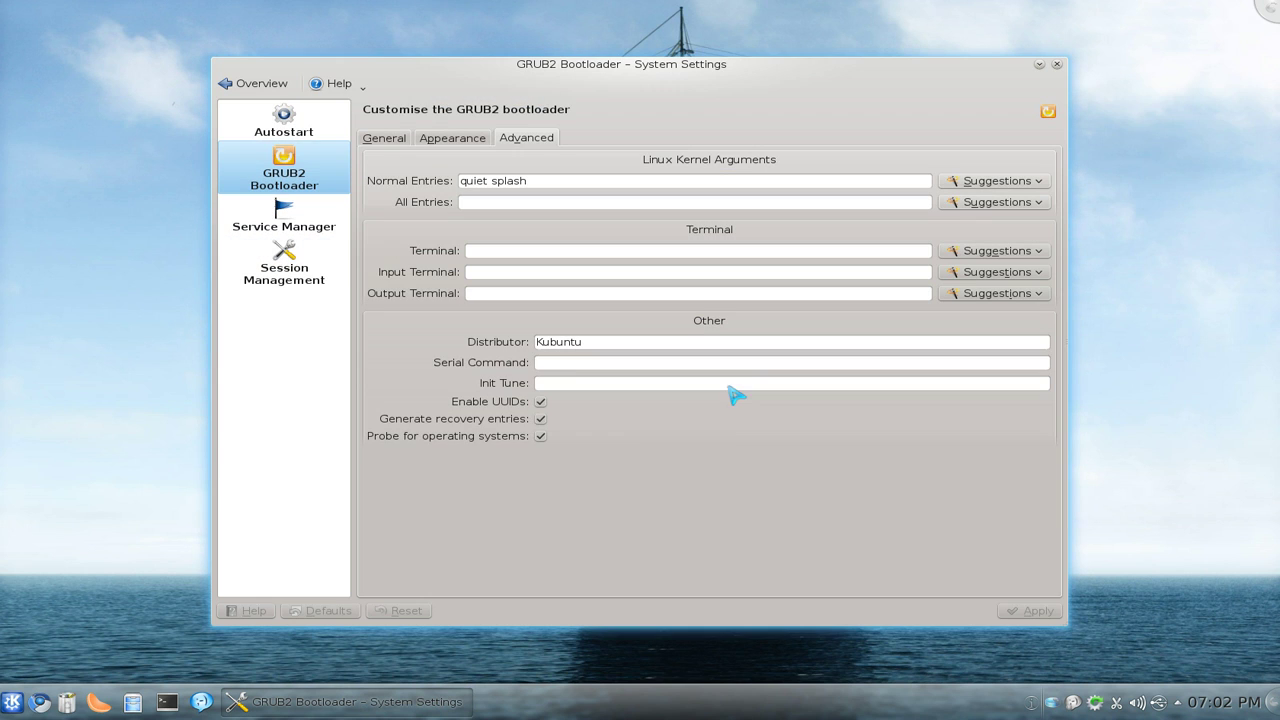
Step: Check the General boot settings, then minimize the System Settings window
click(390, 143)
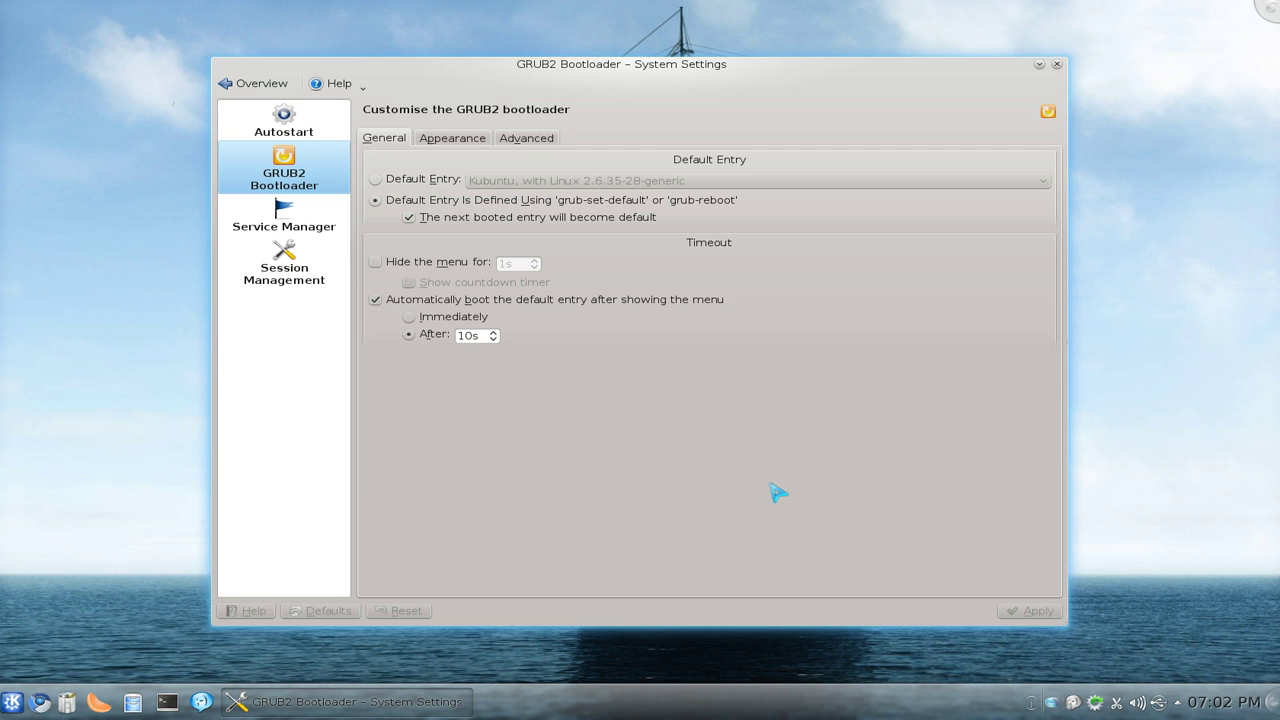
click(1040, 66)
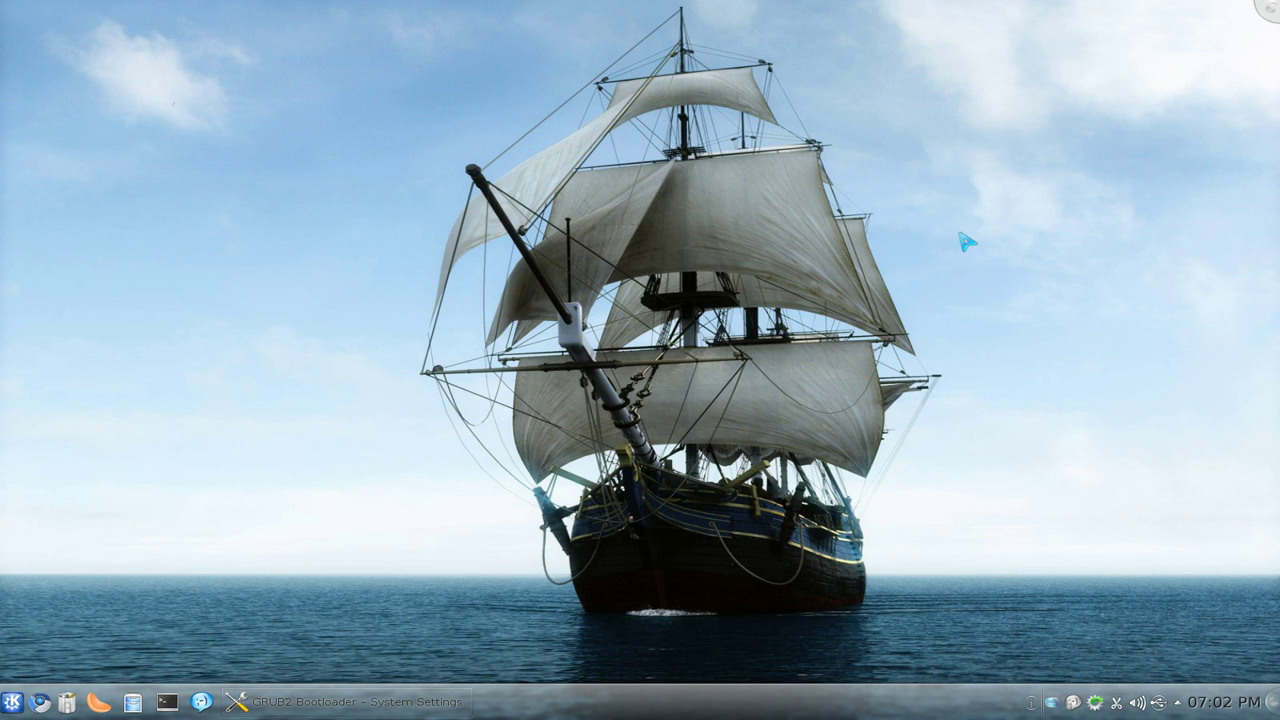